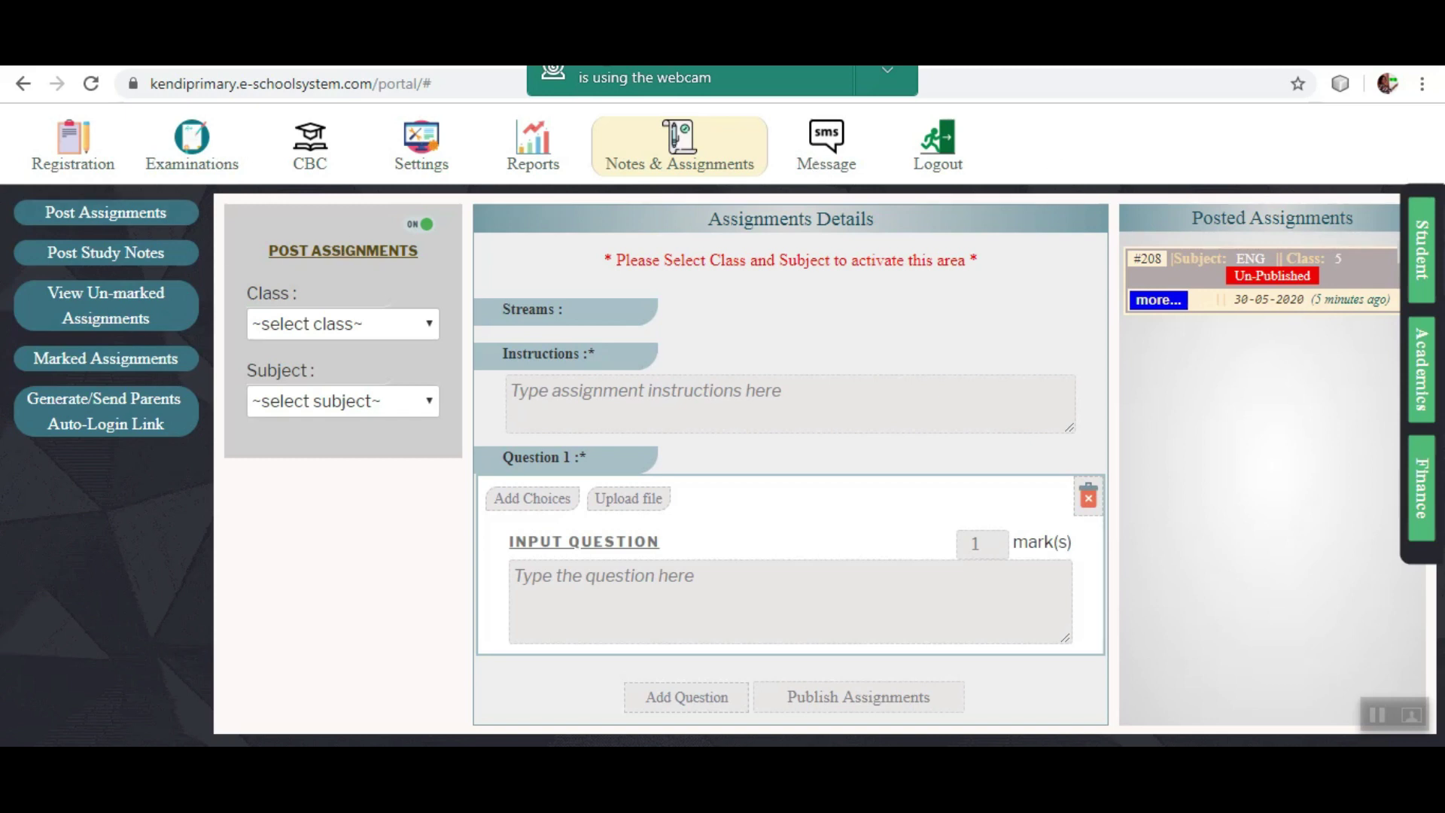
- View the pupil registration form and the full teacher registration form in the Registration section
click(70, 146)
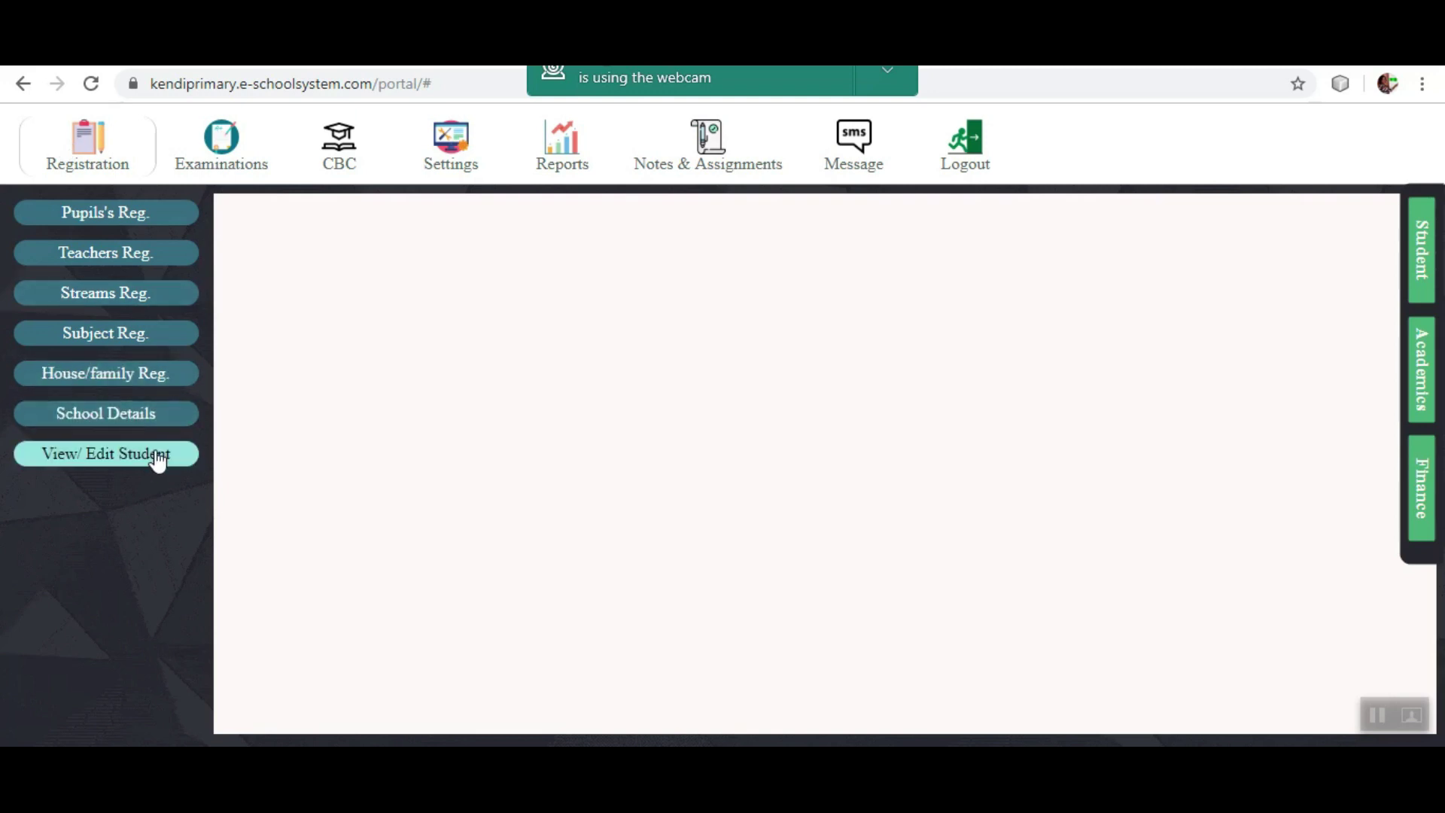
click(118, 215)
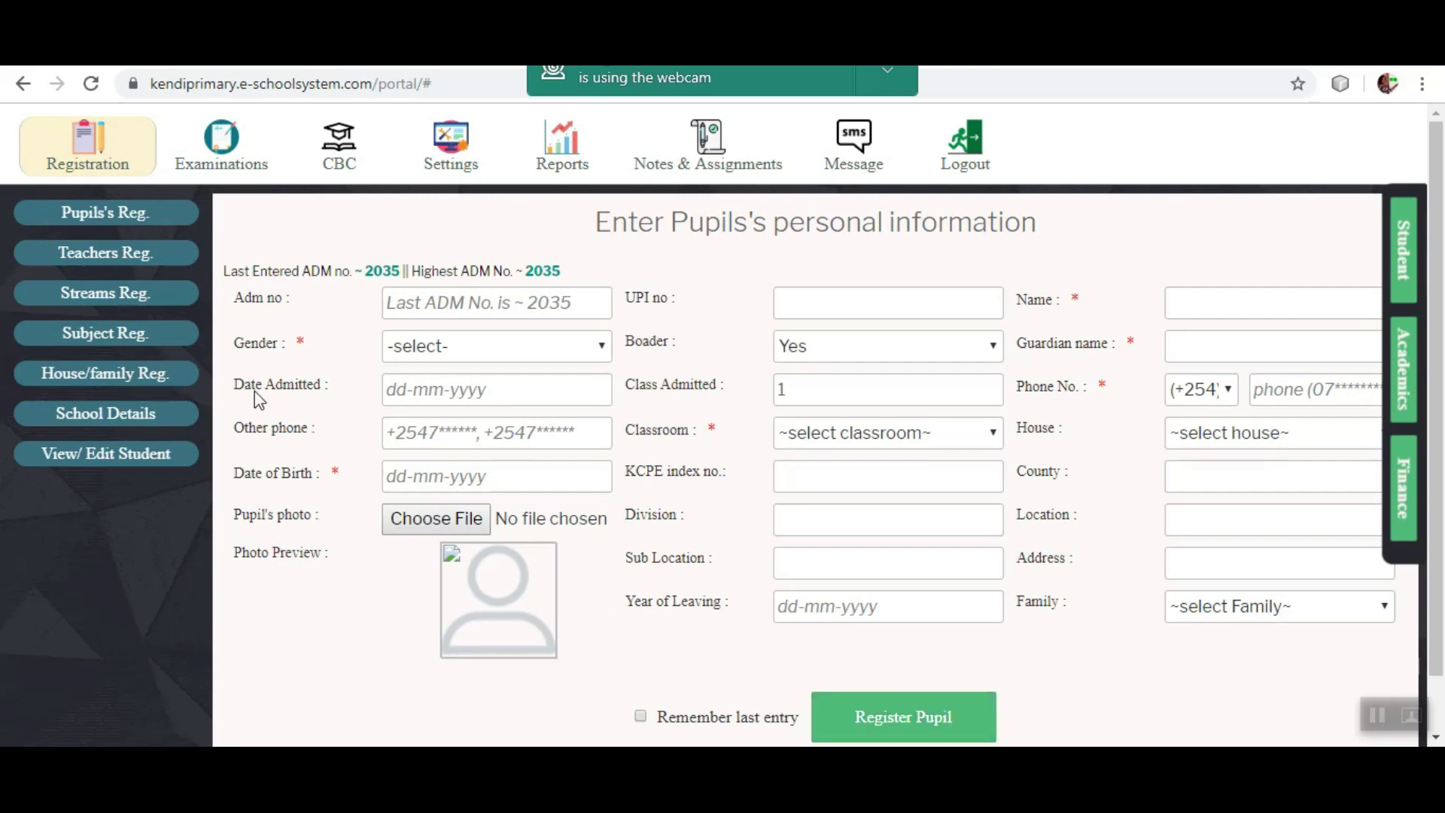
click(163, 262)
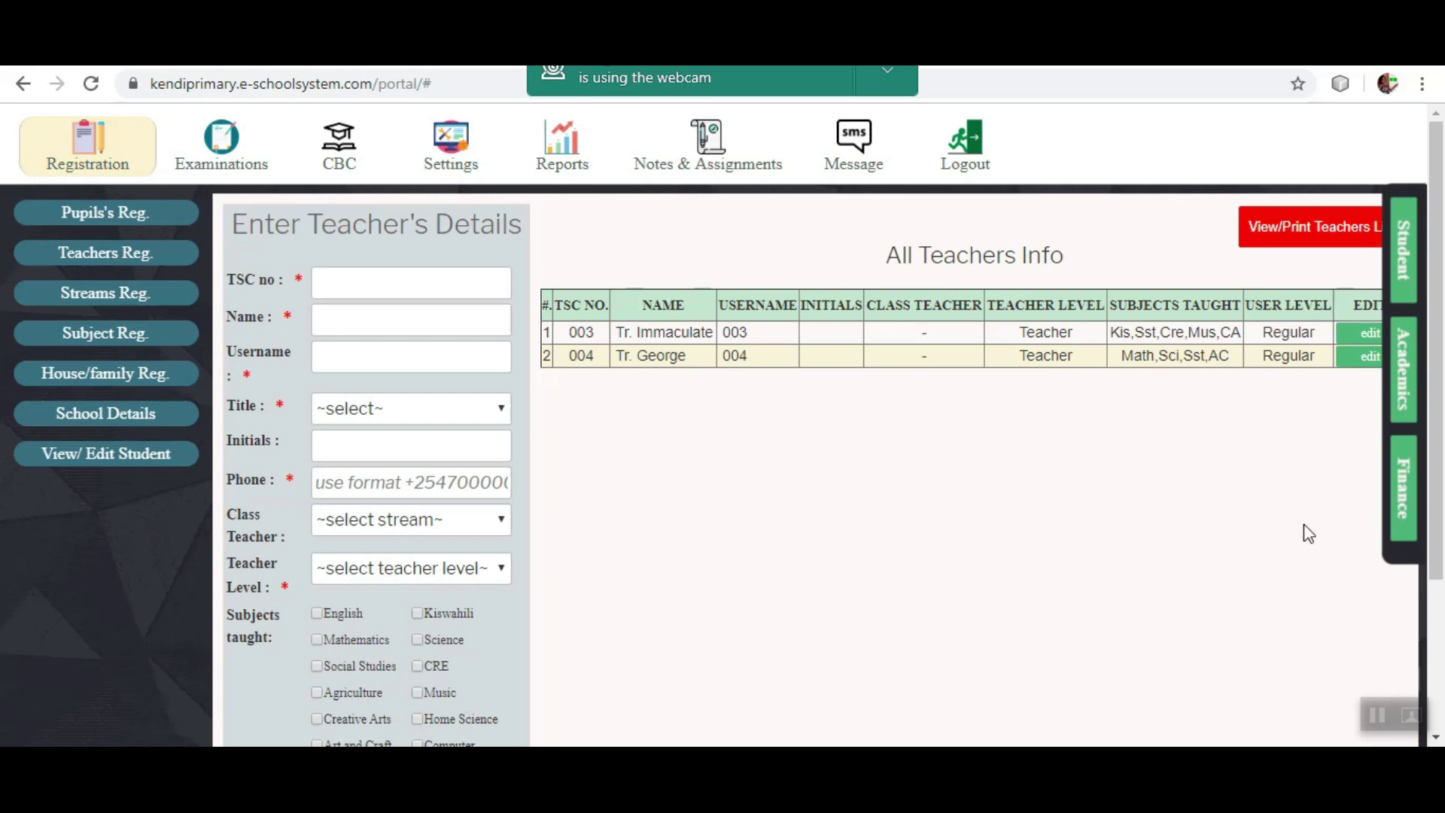
scroll(1442, 450, down, 3)
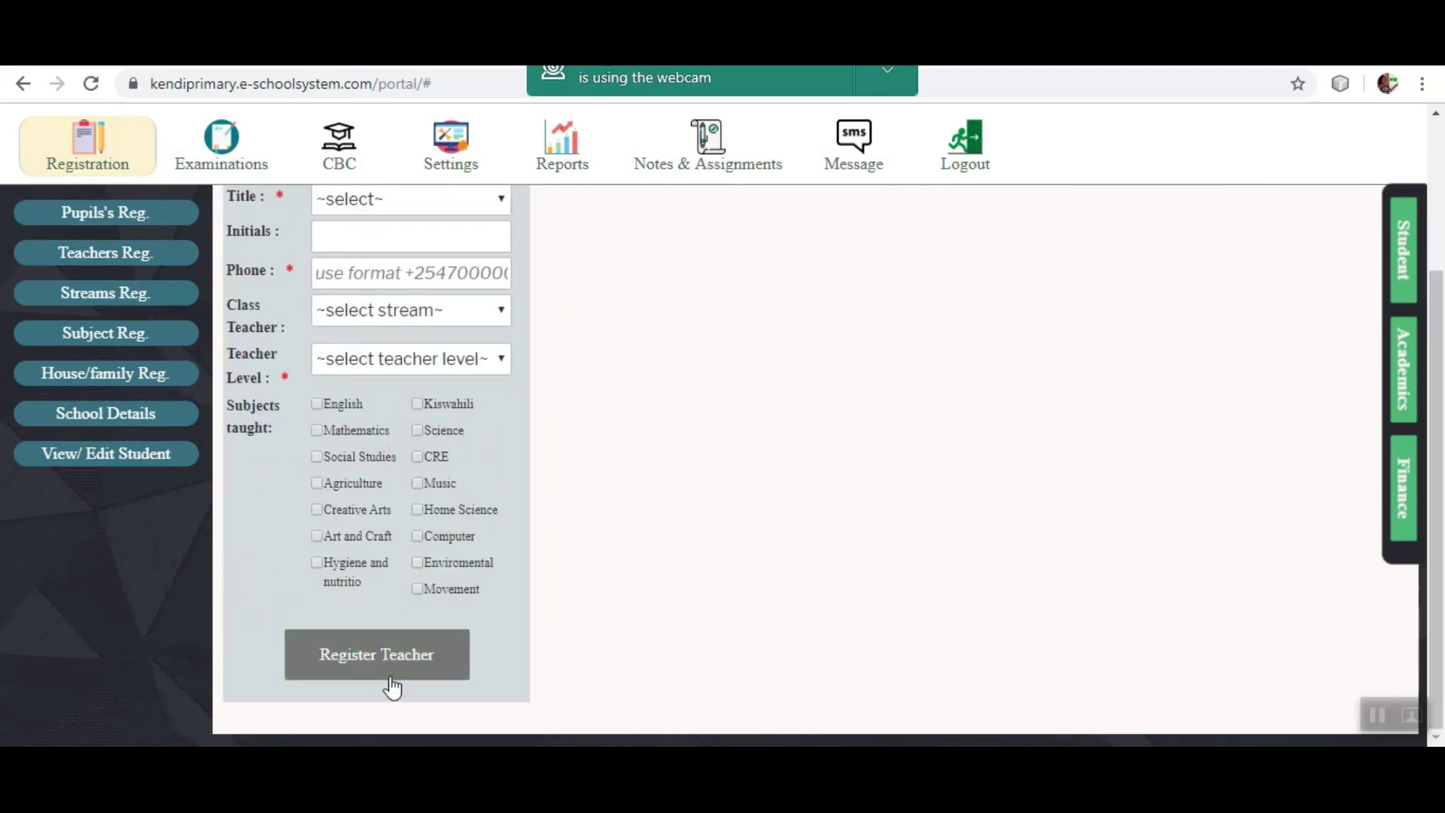
- View the streams registration page, including the Rename Stream form and its stream name choices
click(177, 295)
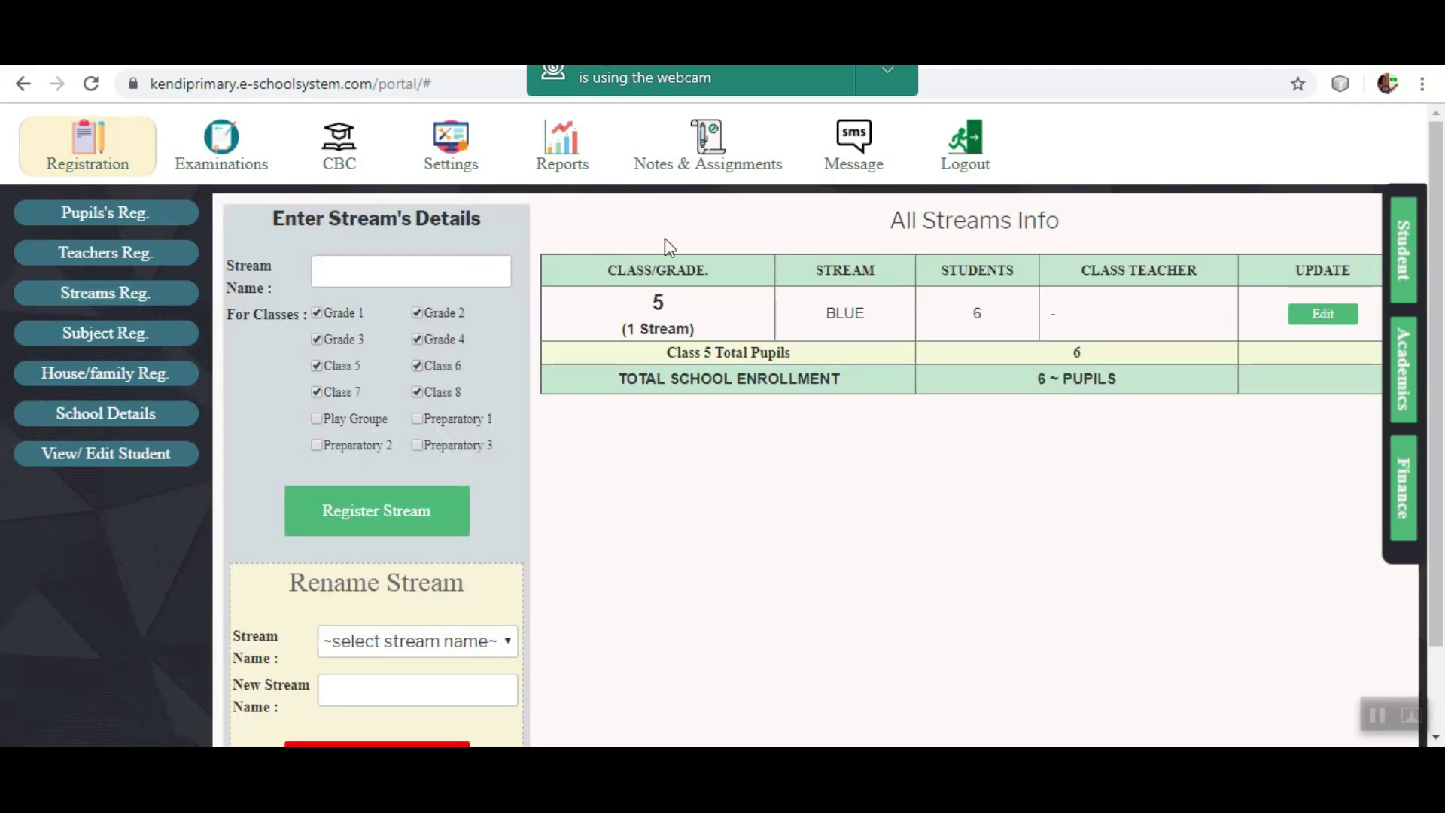
drag(1438, 365, 698, 339)
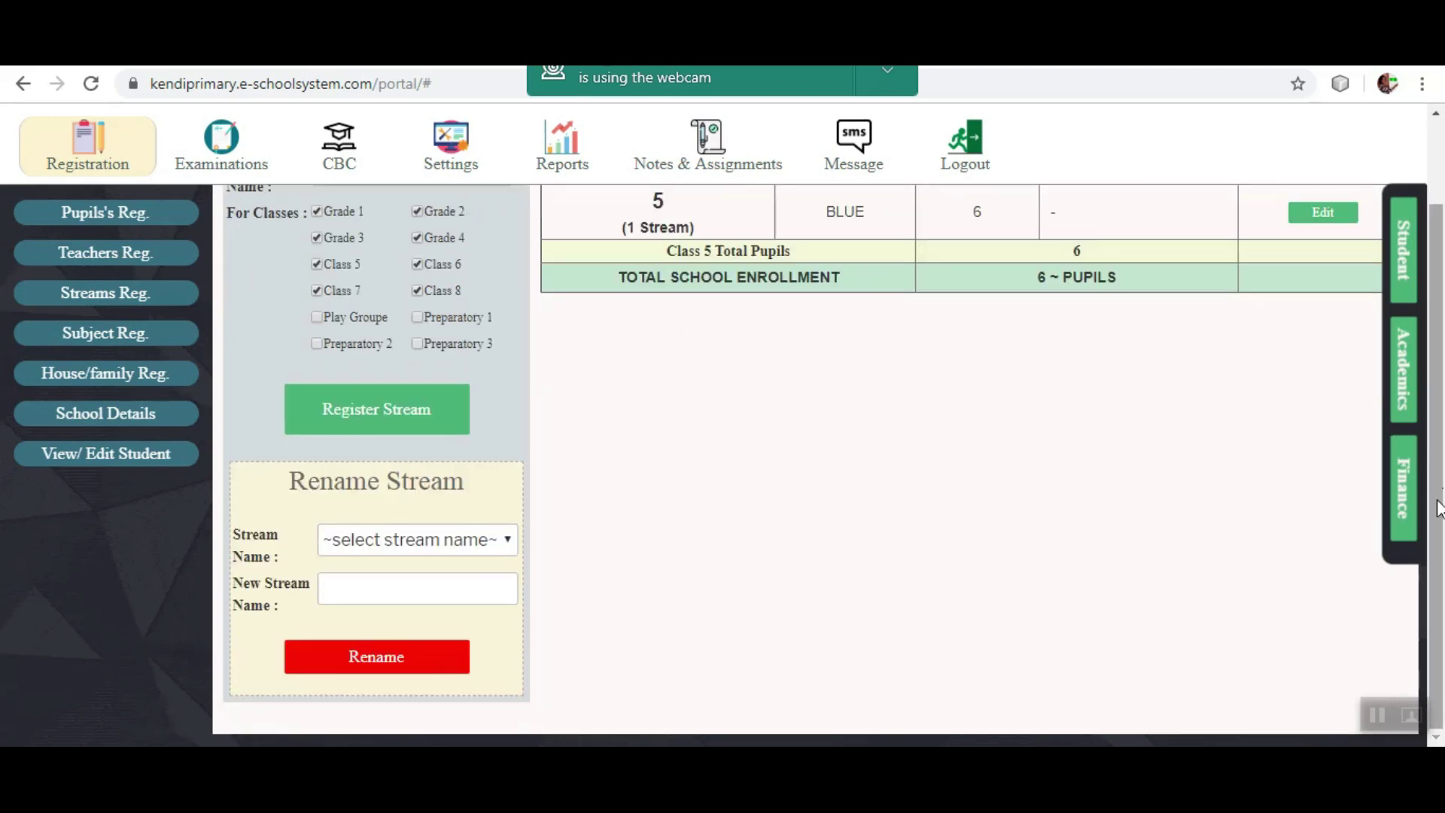
scroll(753, 339, up, 2)
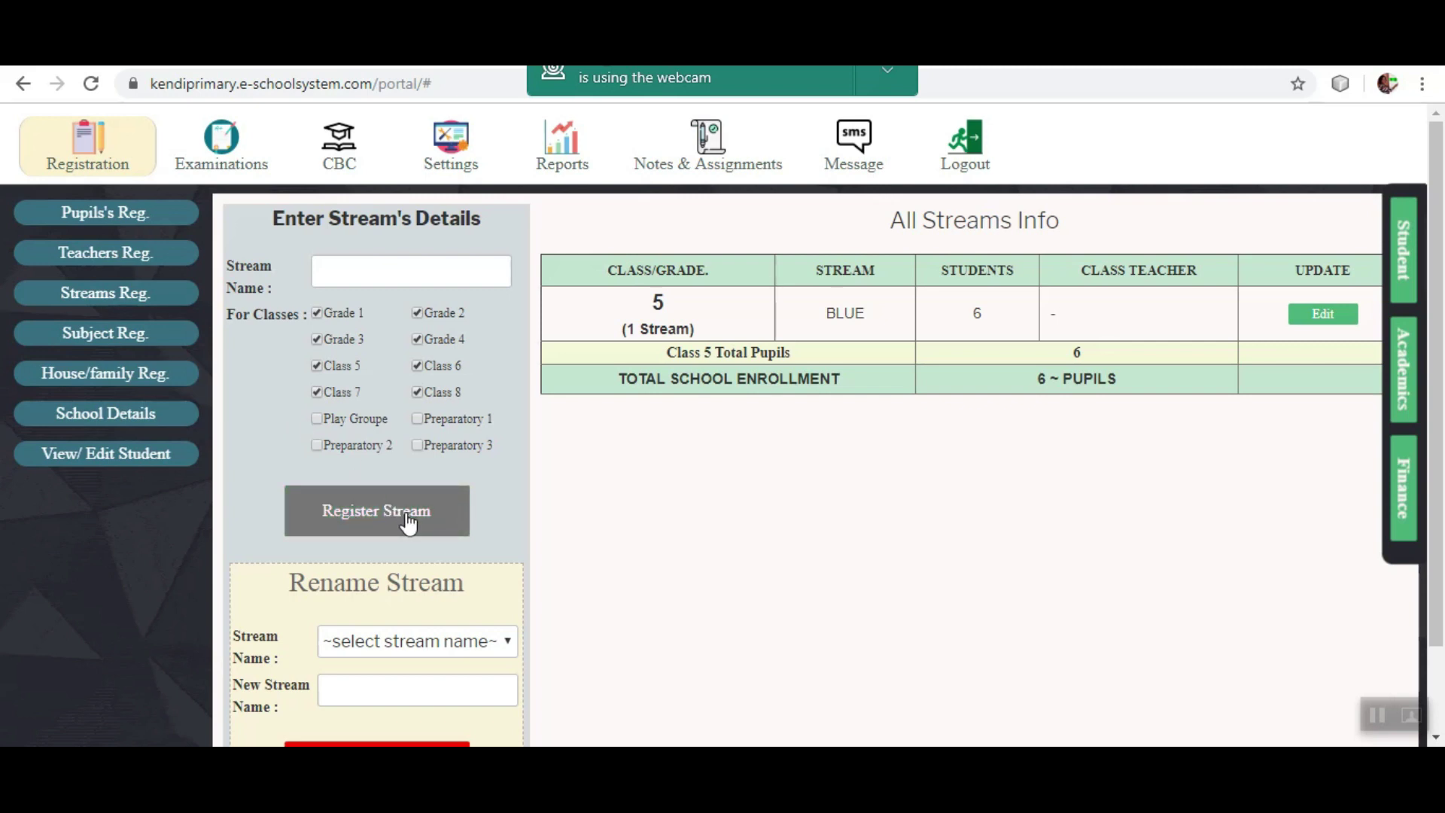
click(517, 642)
click(823, 592)
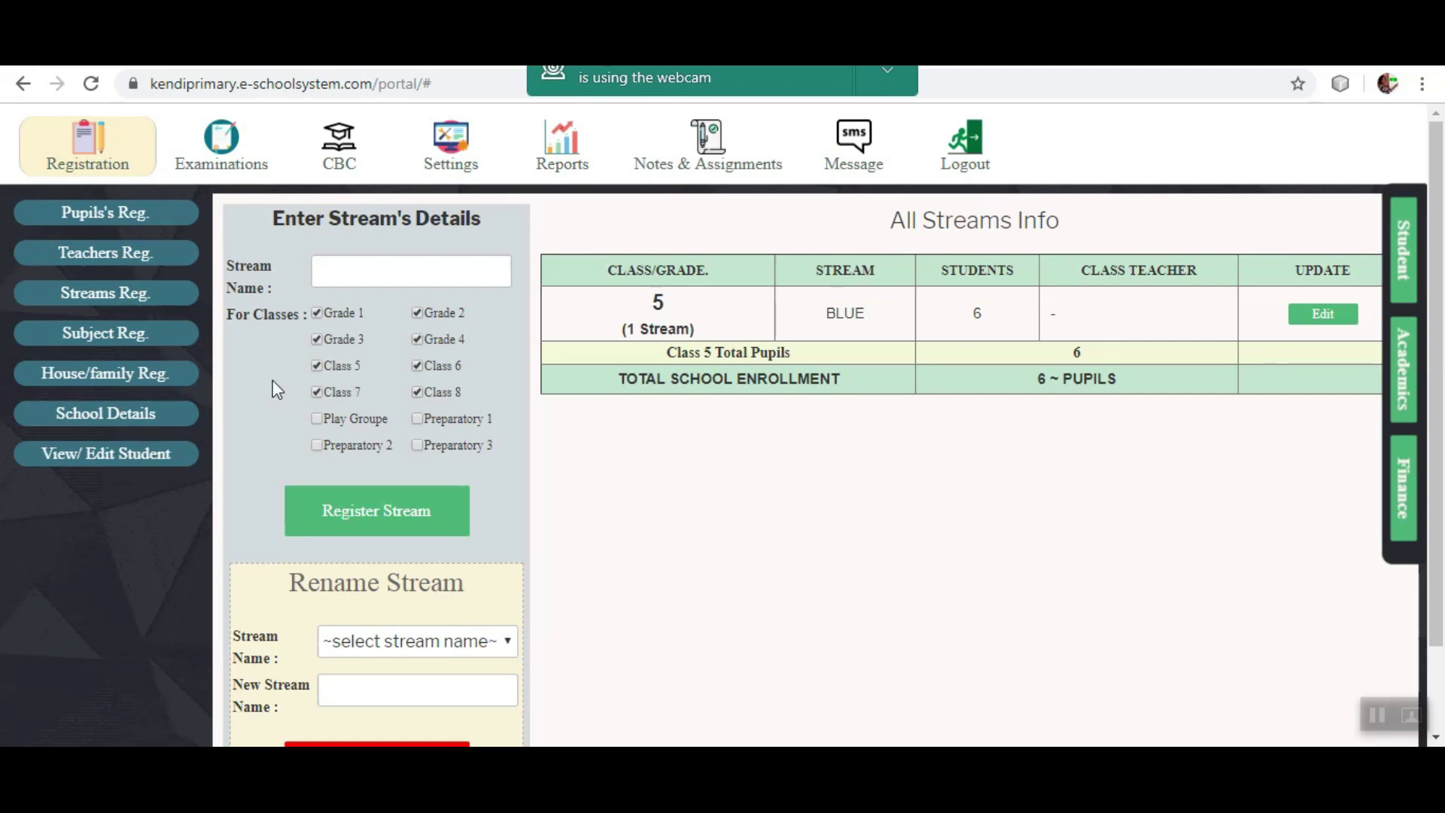
- View the subject registration page and examine its abbreviation and subject name fields
click(124, 335)
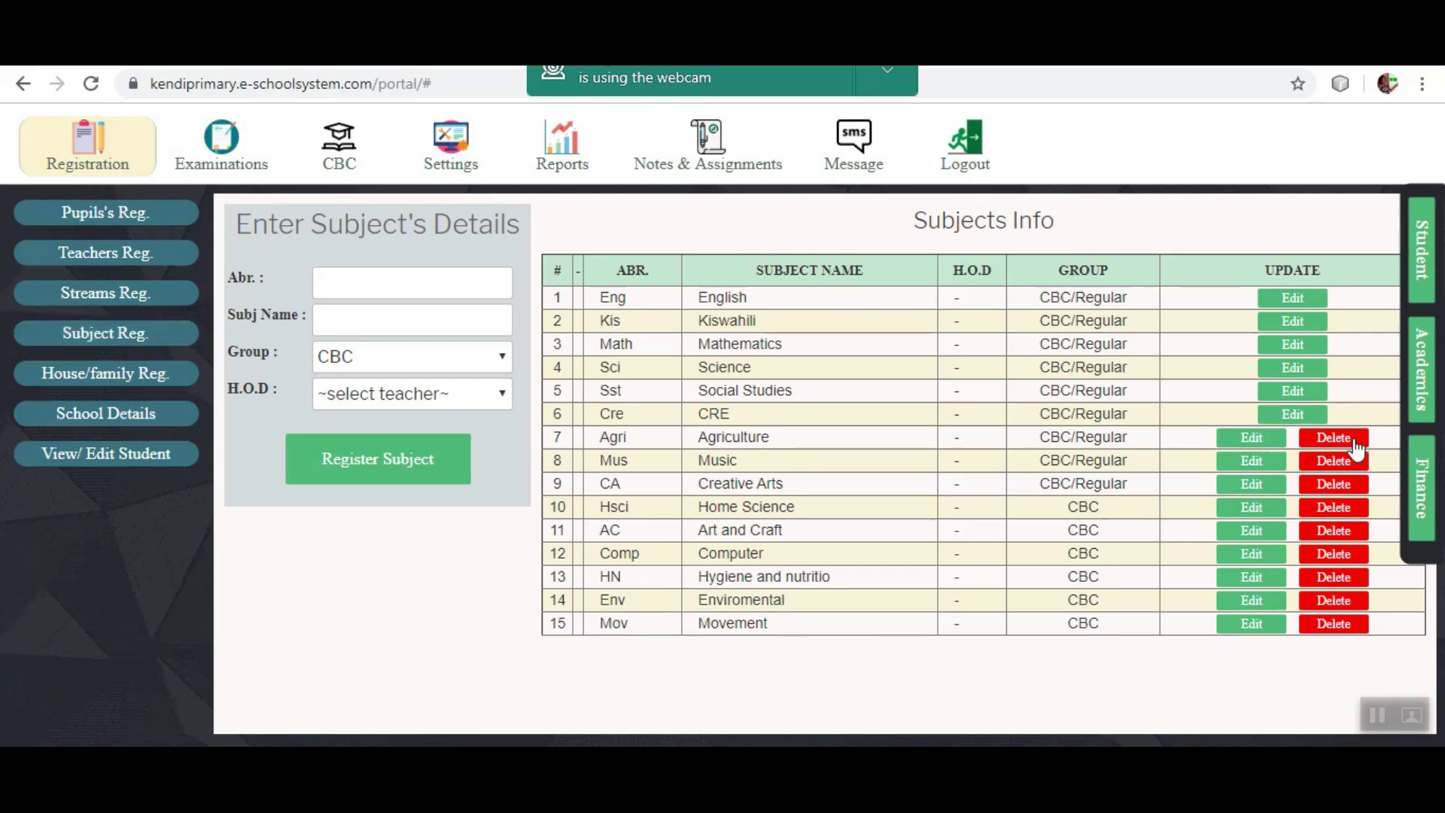
click(344, 268)
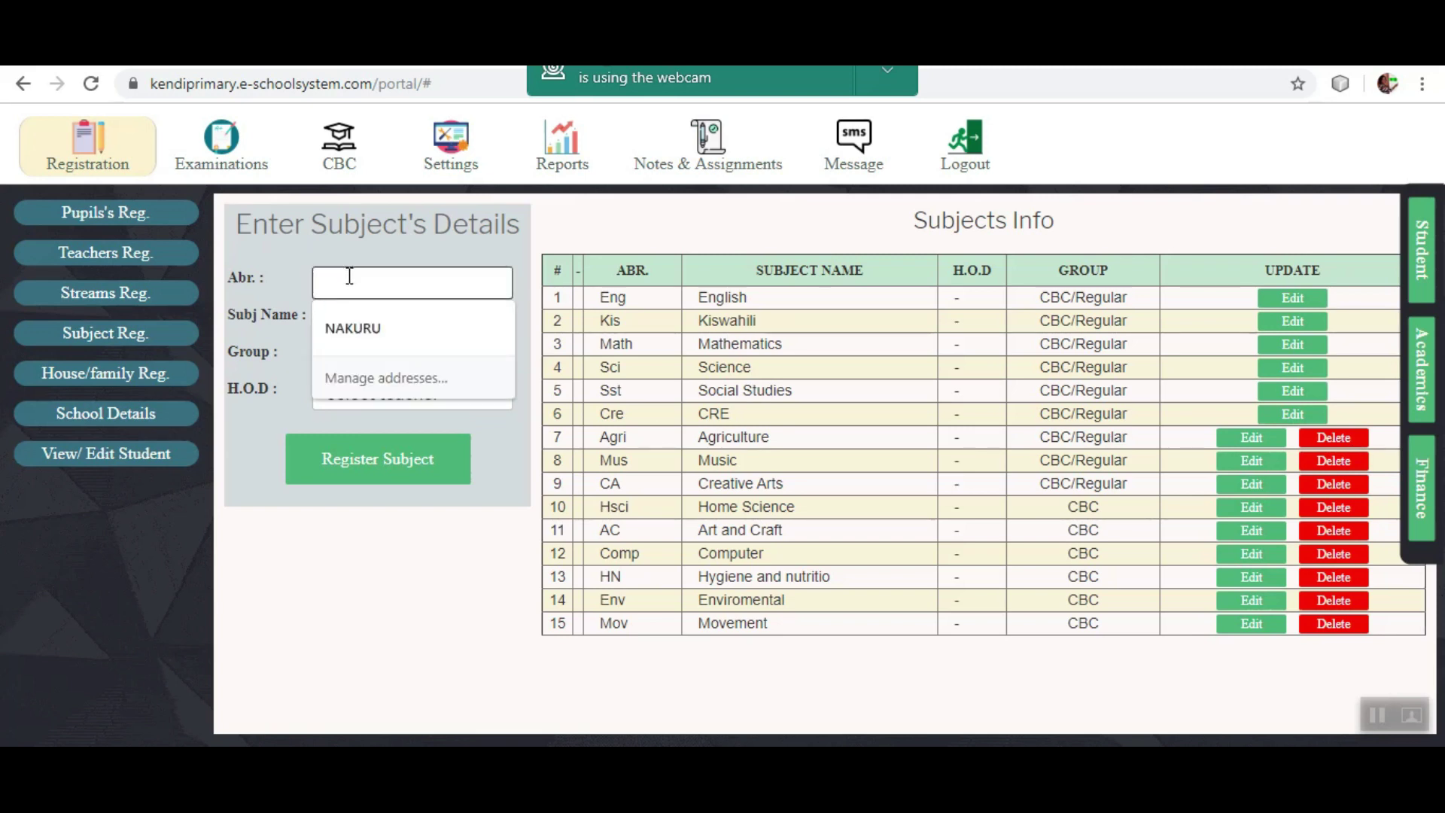
click(278, 284)
click(336, 319)
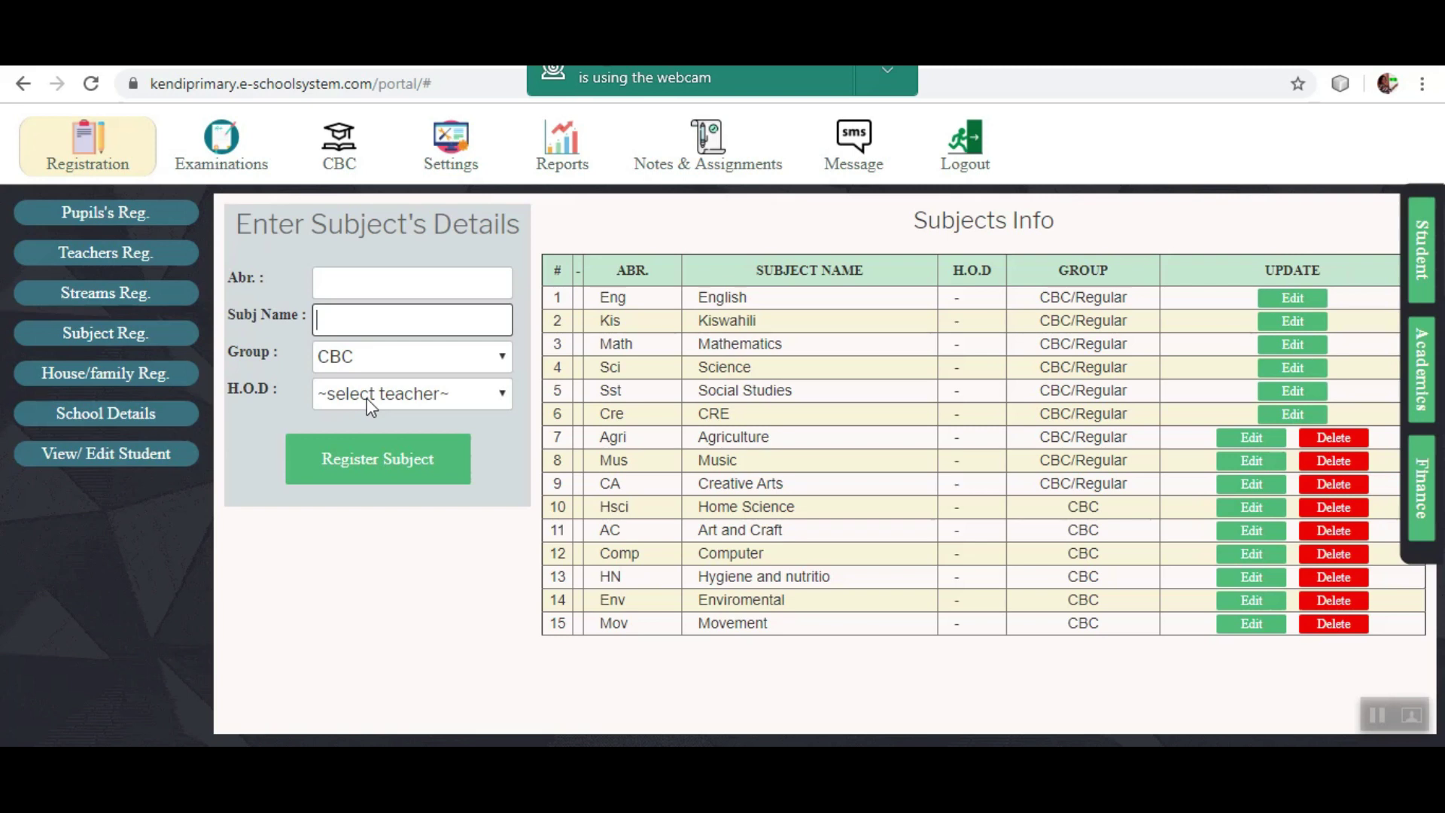
- View the house and family registration page and check the father/mother choices for a family
click(148, 378)
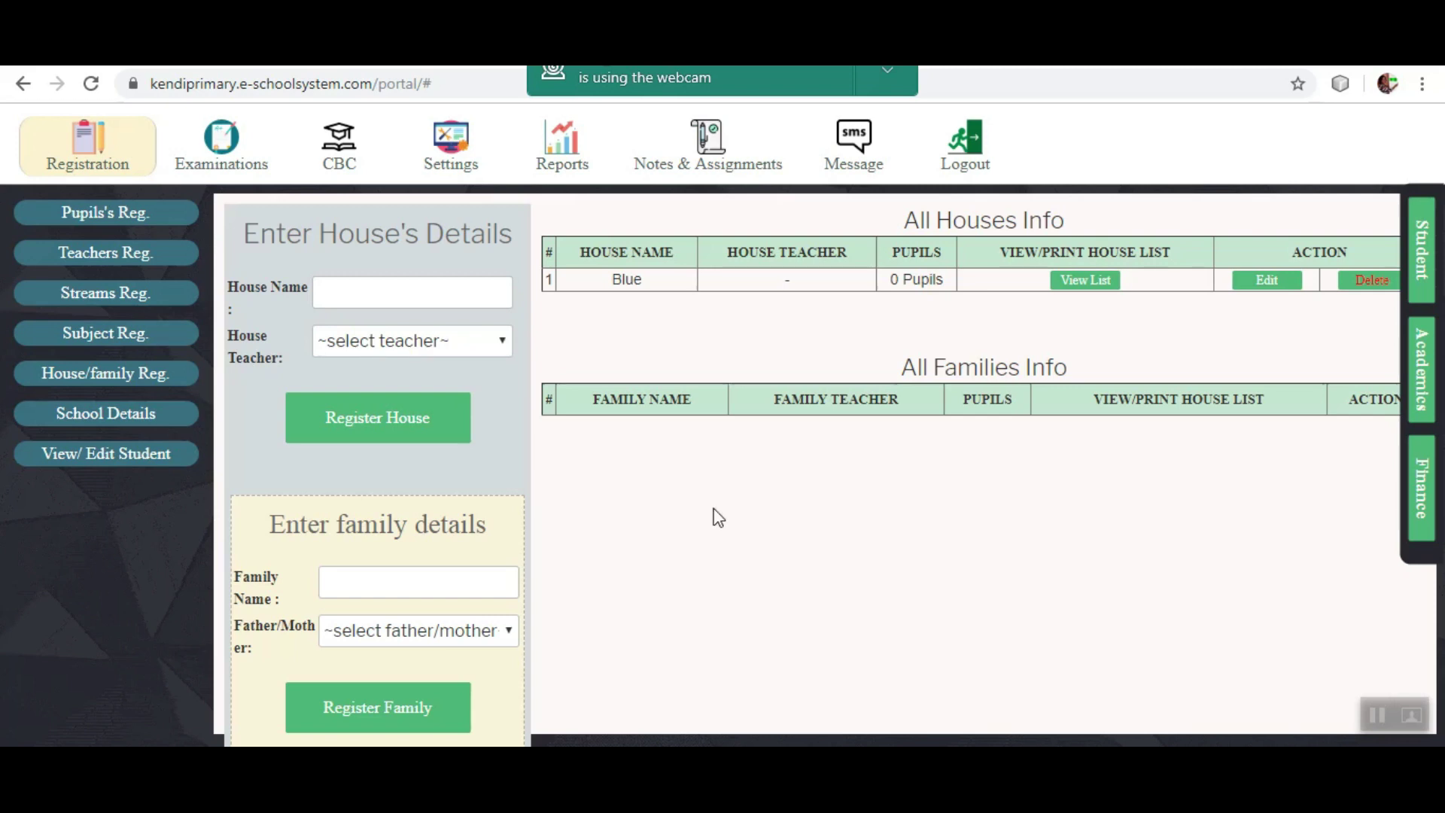
click(426, 577)
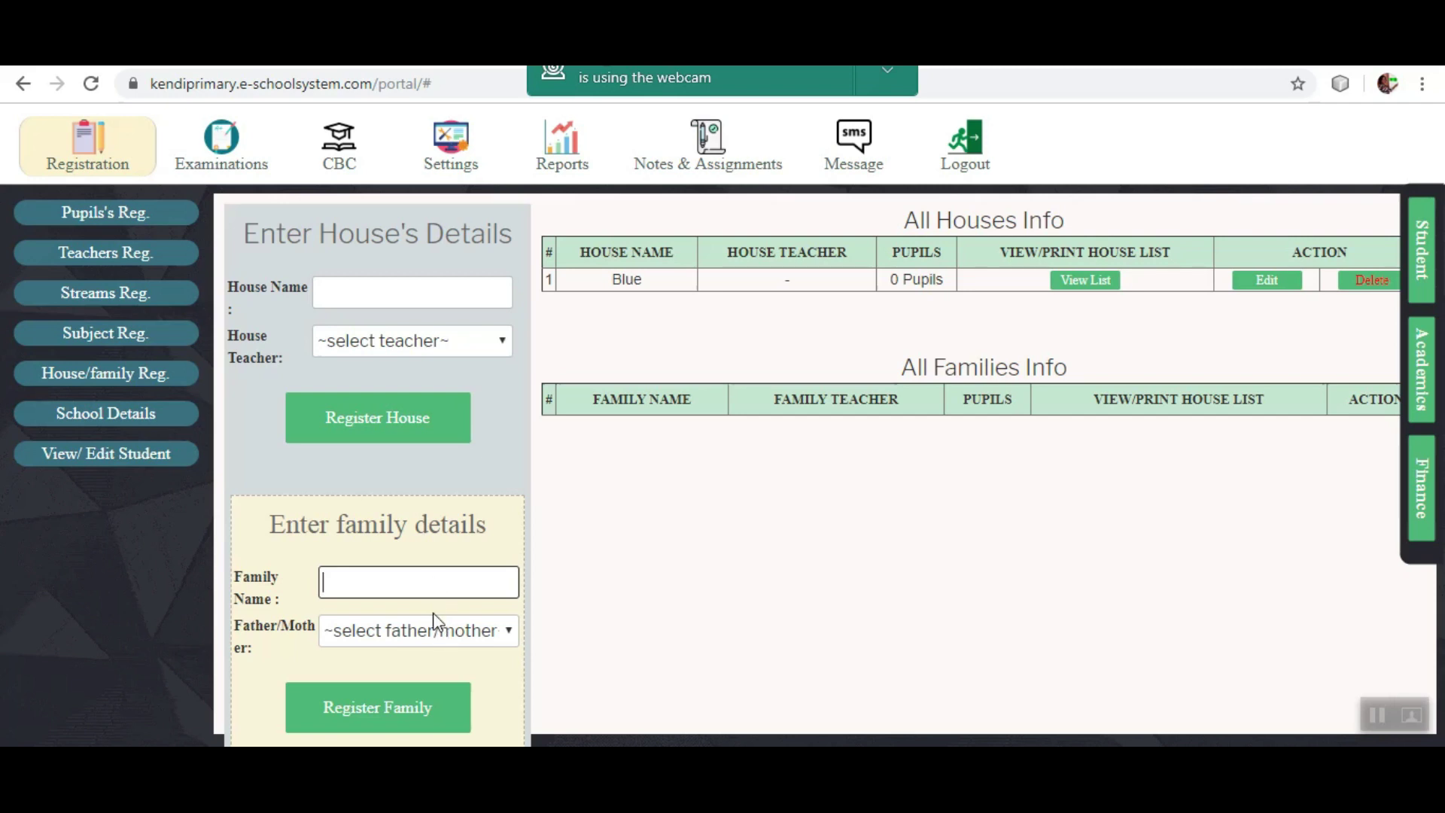
click(440, 629)
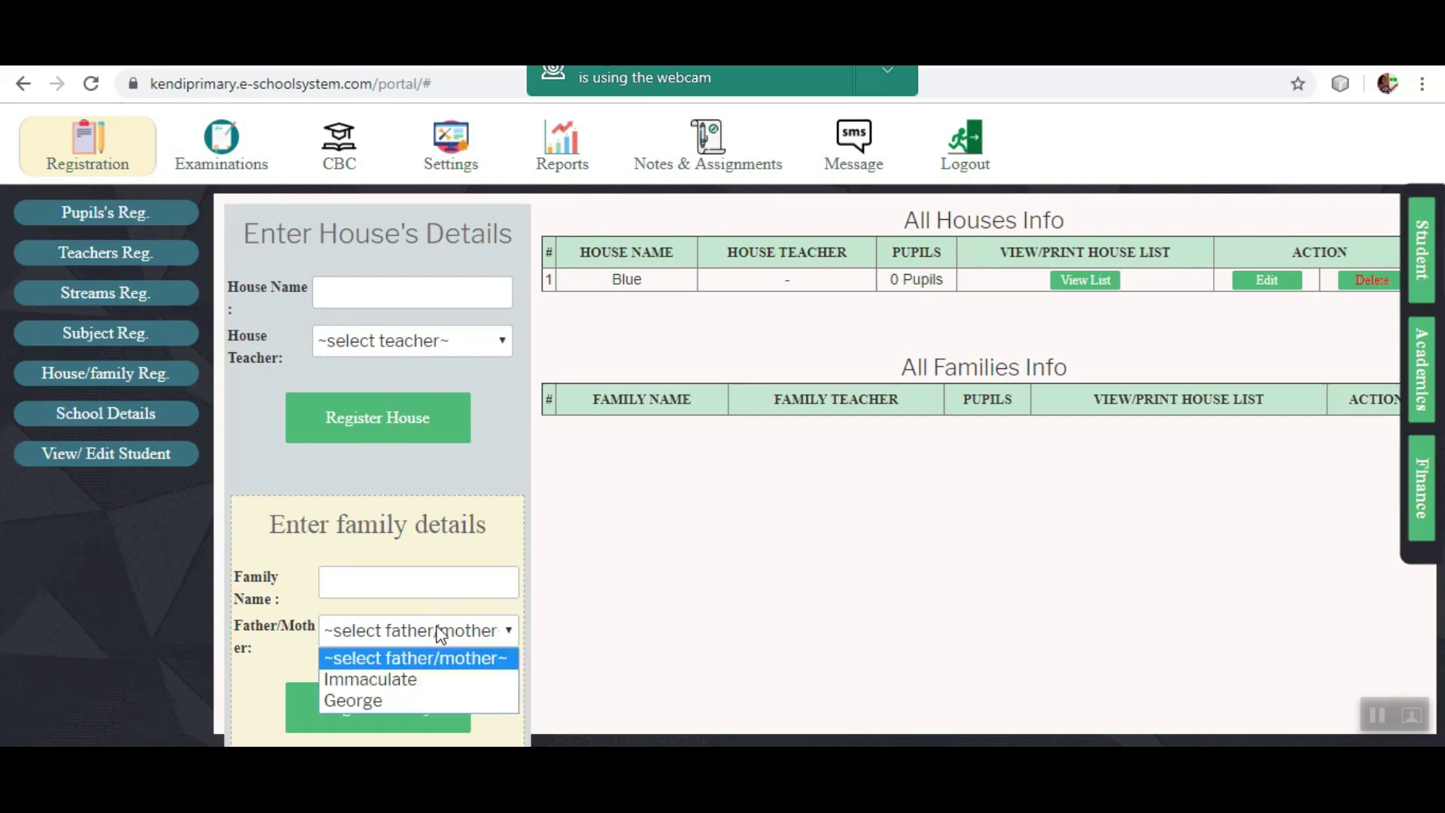
click(668, 655)
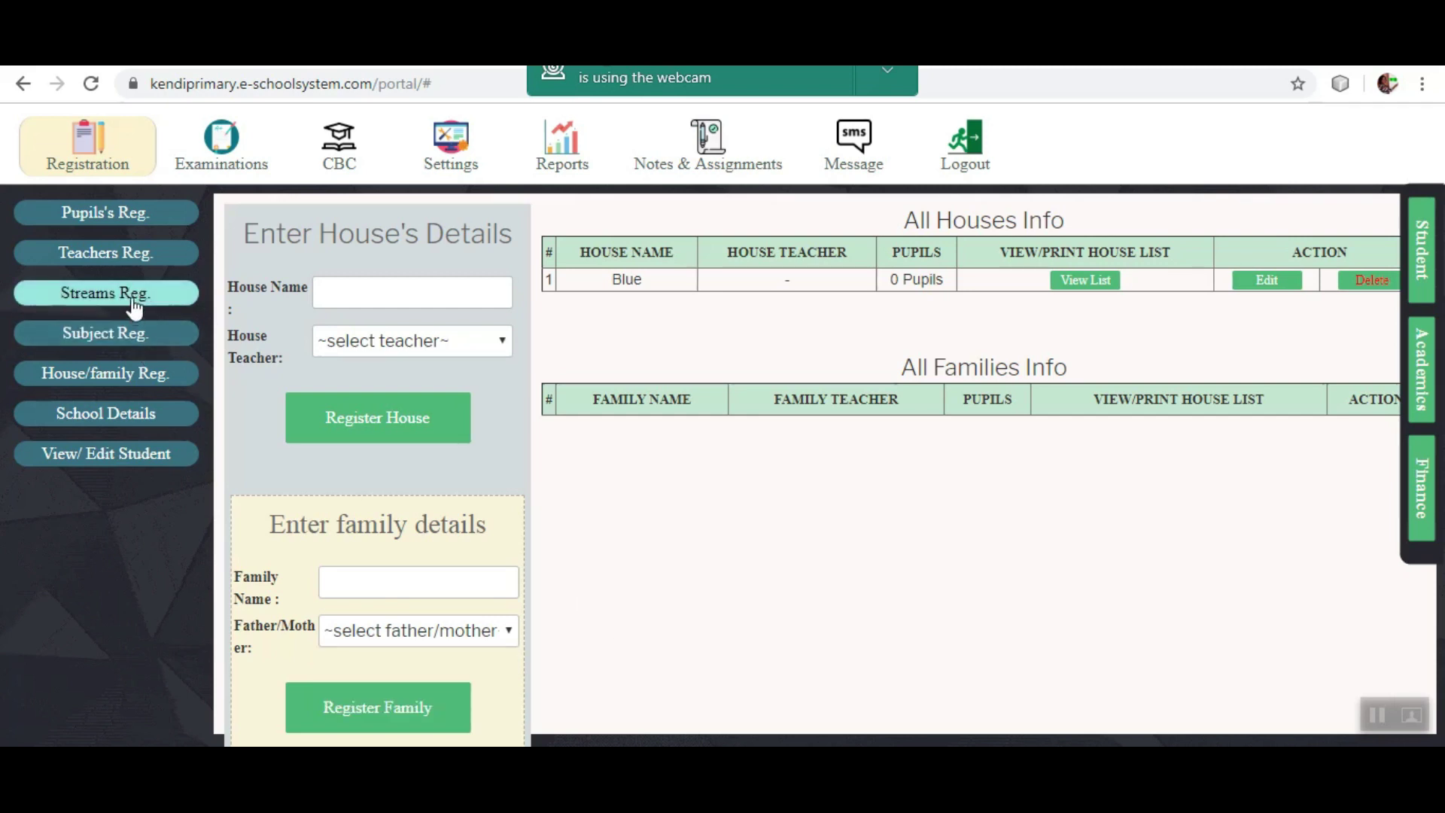
- View the School Details page and examine its fields, including name, P.O. Box, website, mission, phone number and motto
click(140, 421)
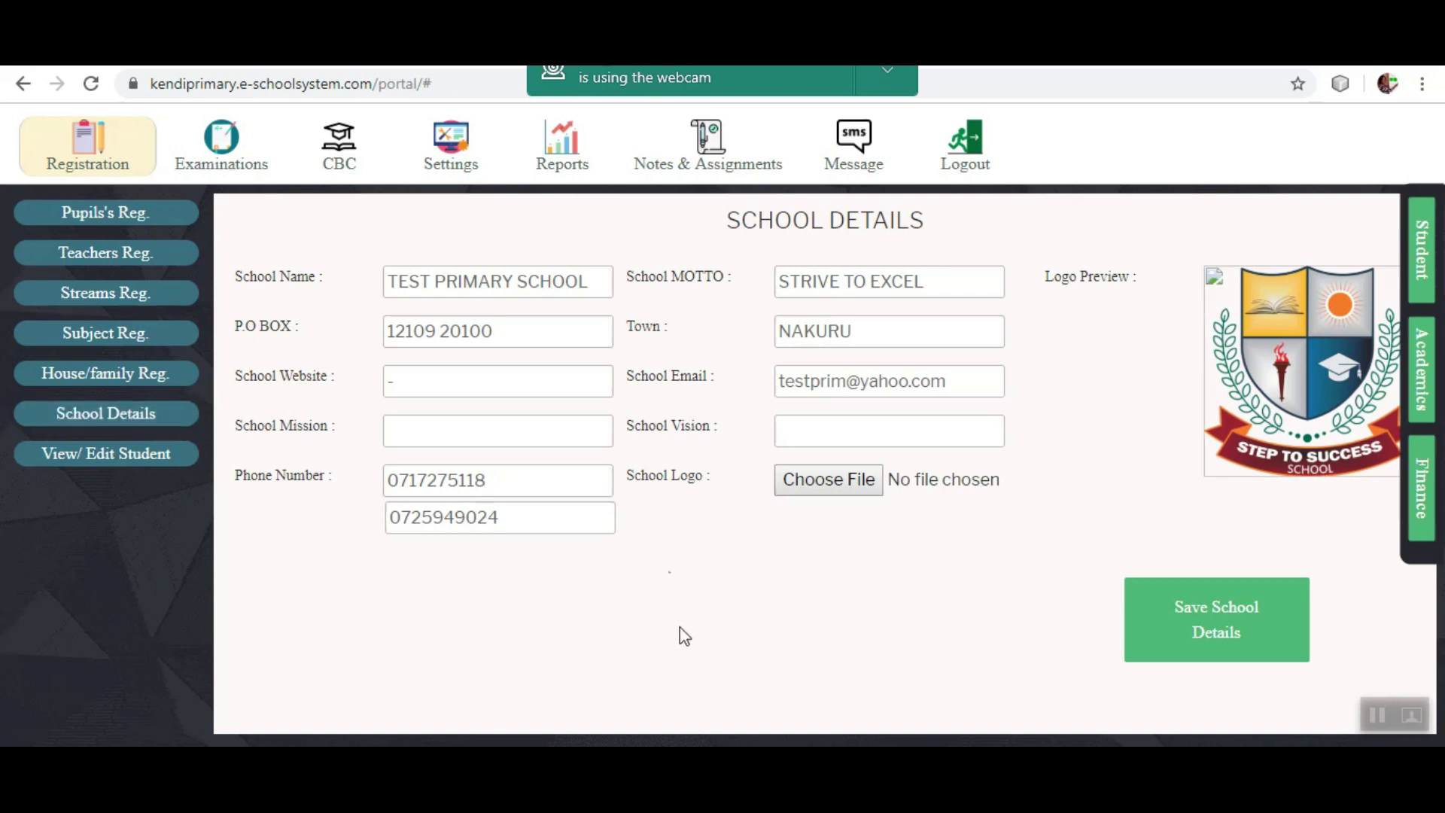
drag(592, 280, 295, 280)
drag(549, 331, 201, 298)
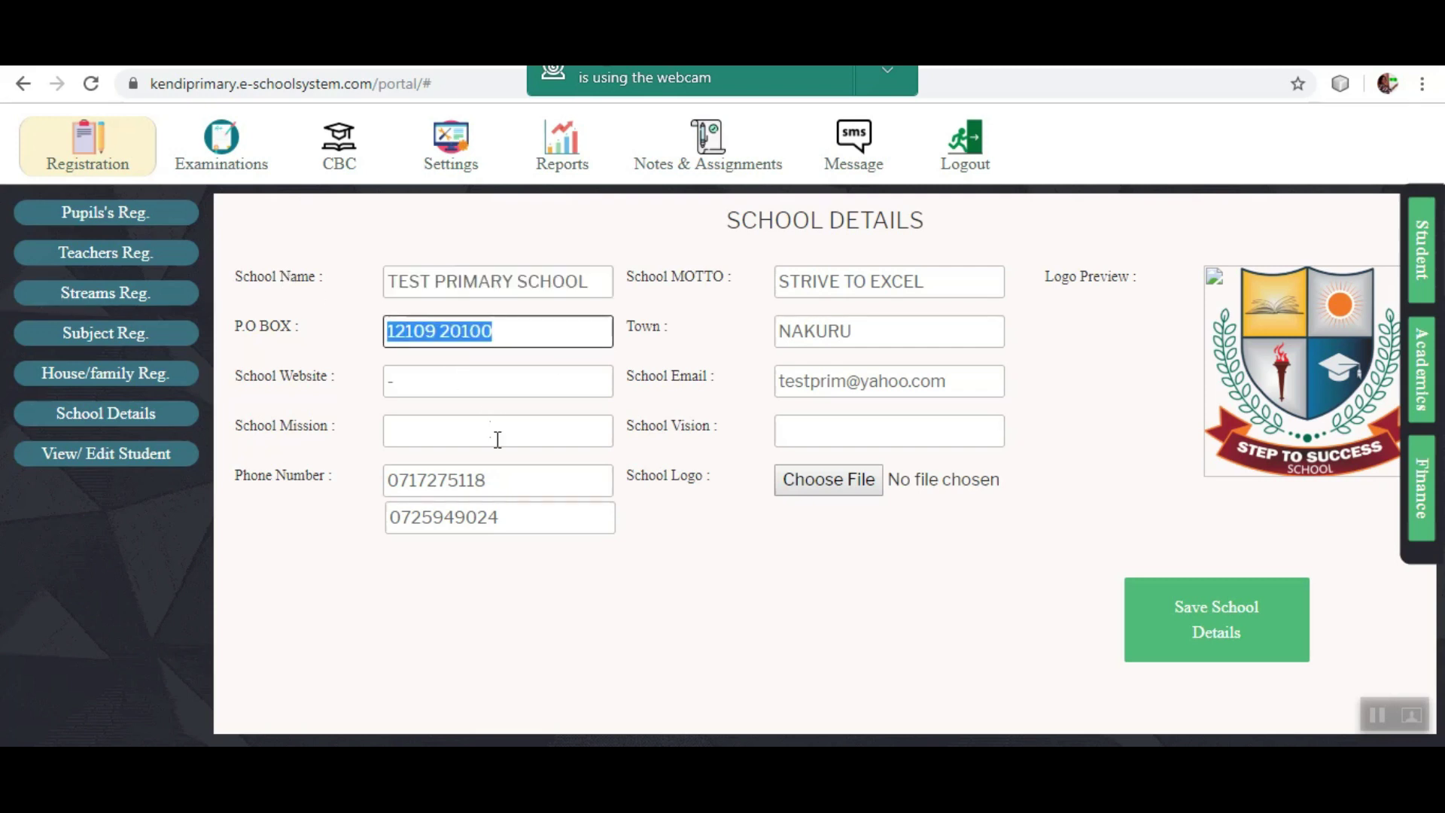
double_click(458, 387)
click(453, 423)
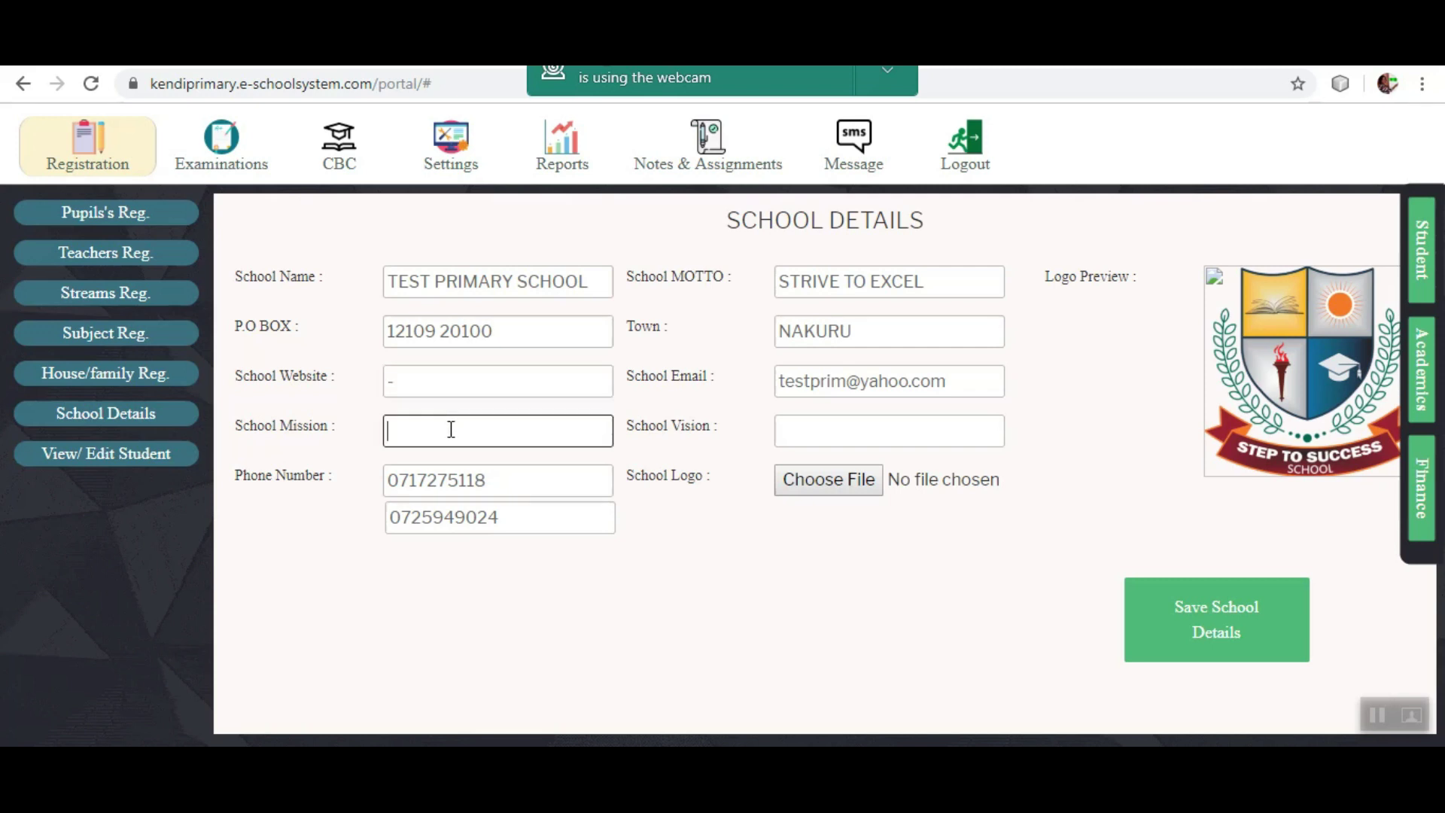
double_click(464, 475)
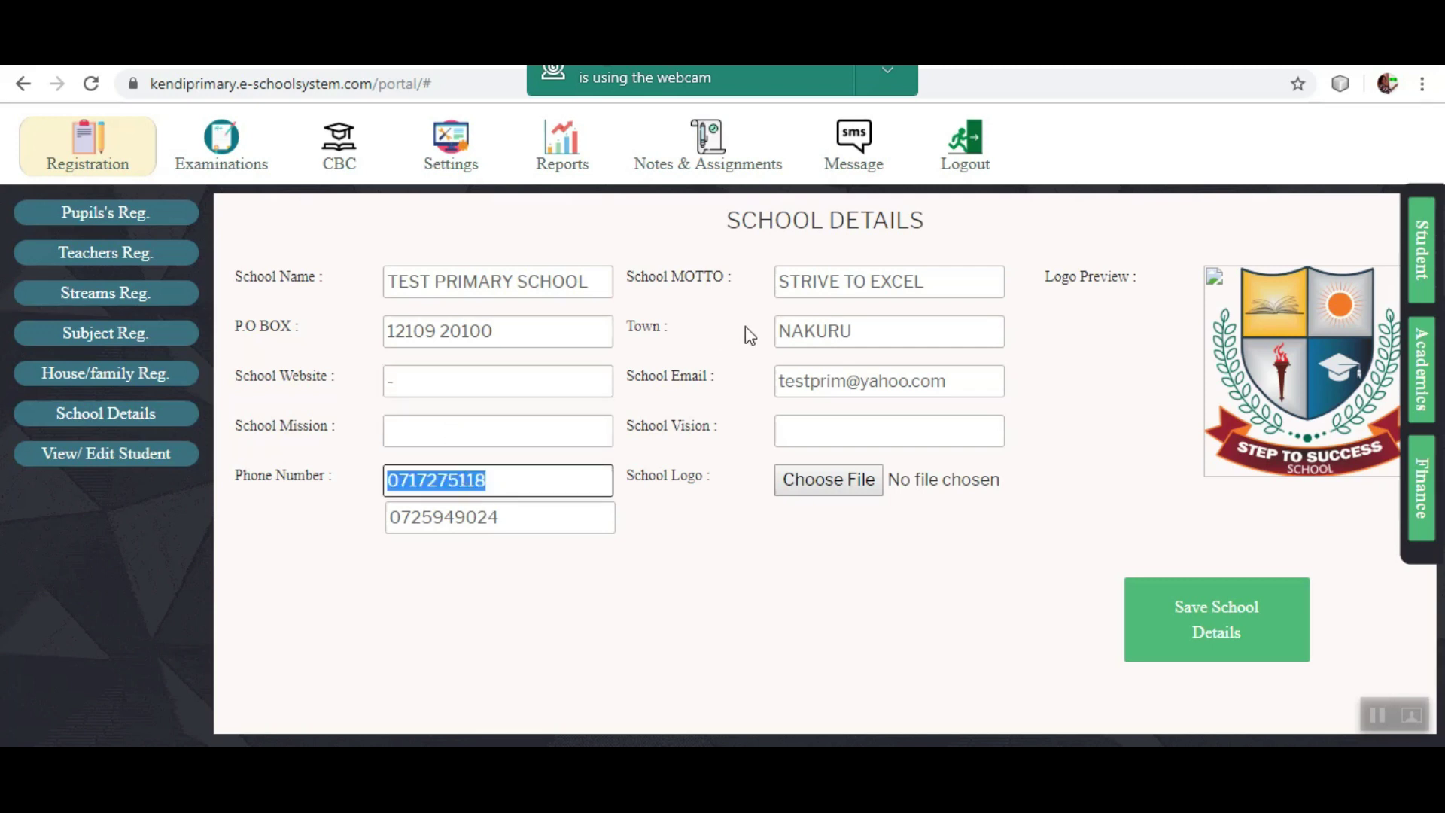
triple_click(856, 279)
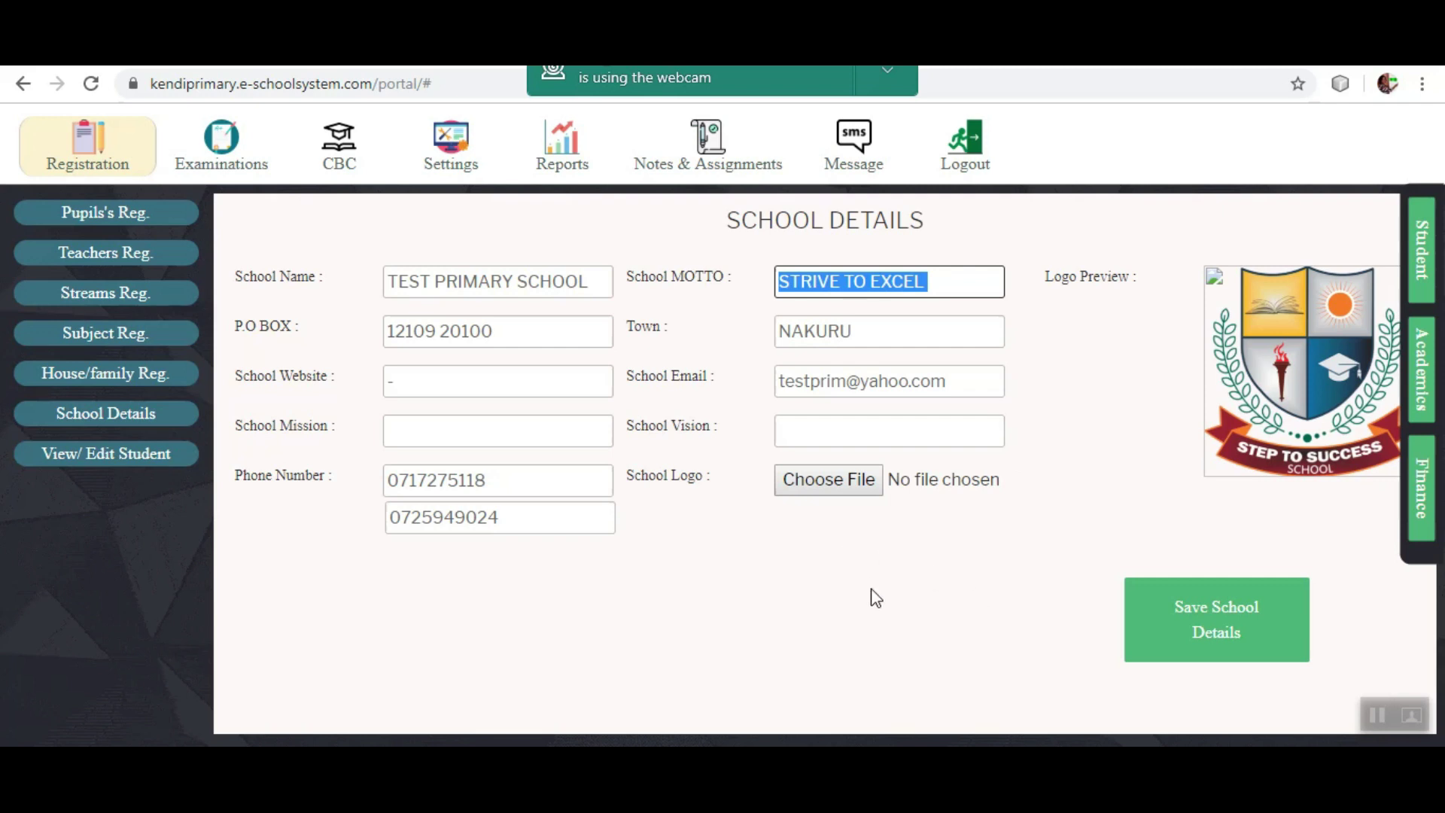
- View the Schedule Examination form in the Examinations section and check its exam type and term choices
click(211, 163)
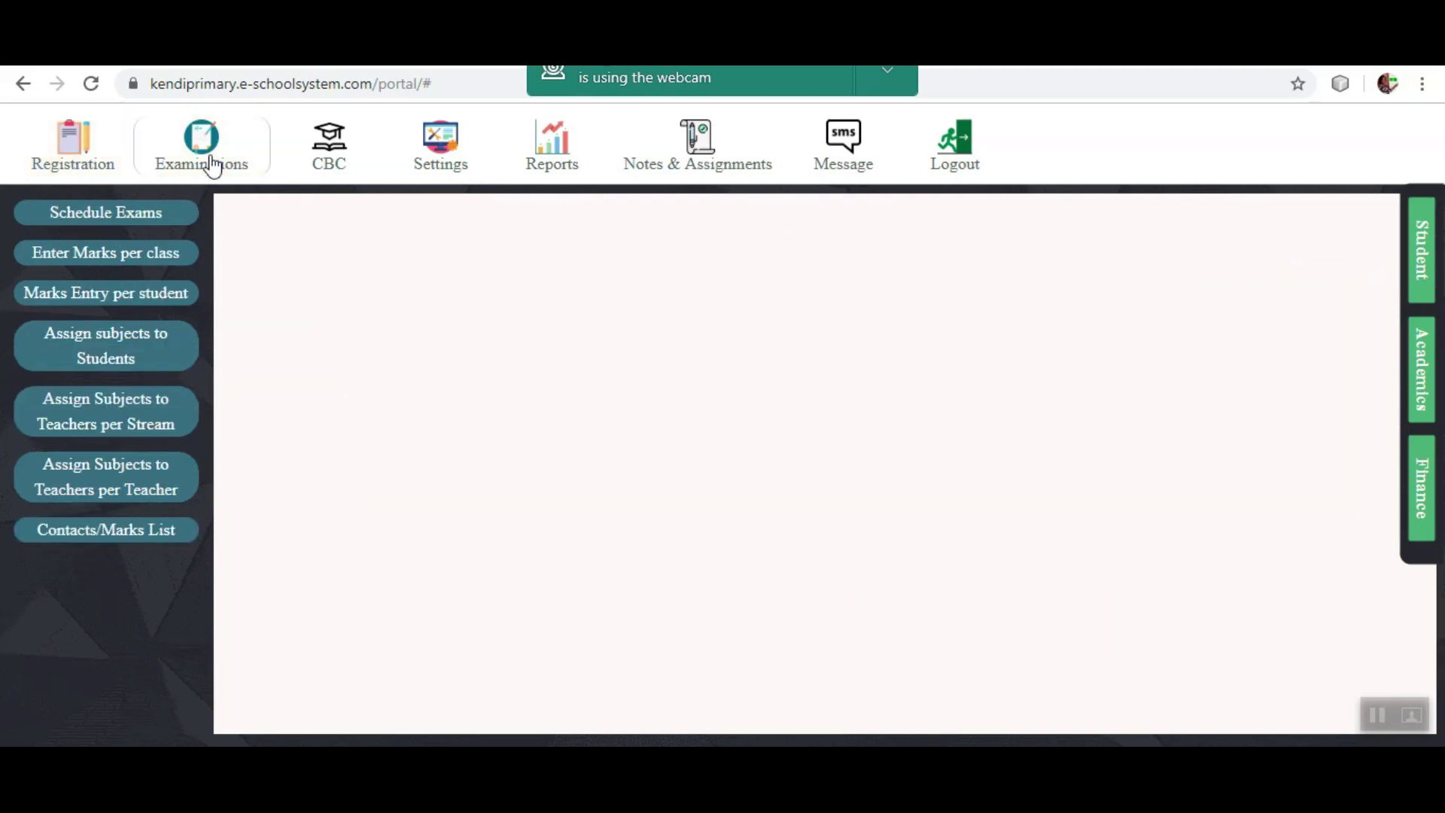
click(144, 216)
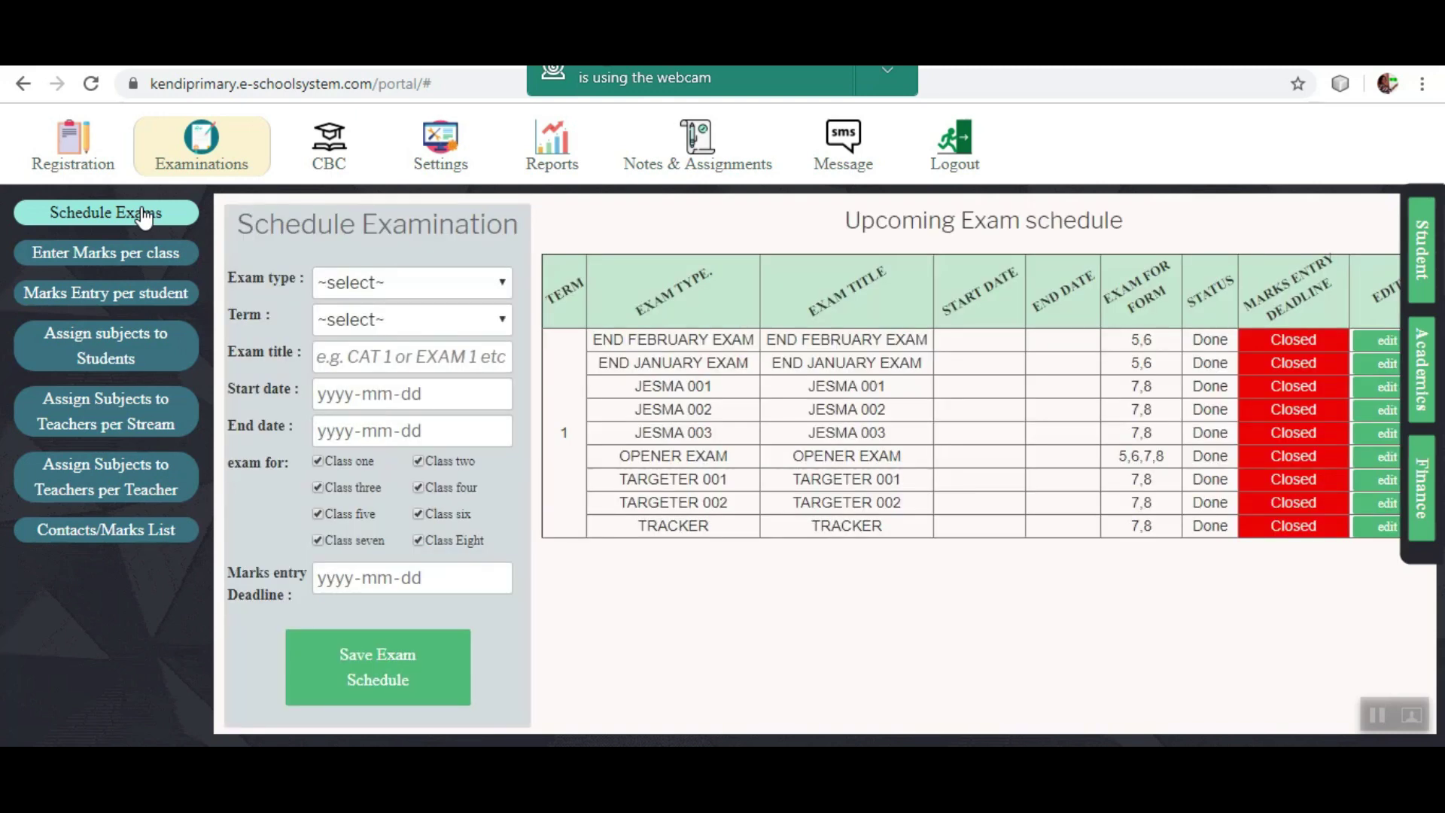
click(464, 278)
click(464, 278)
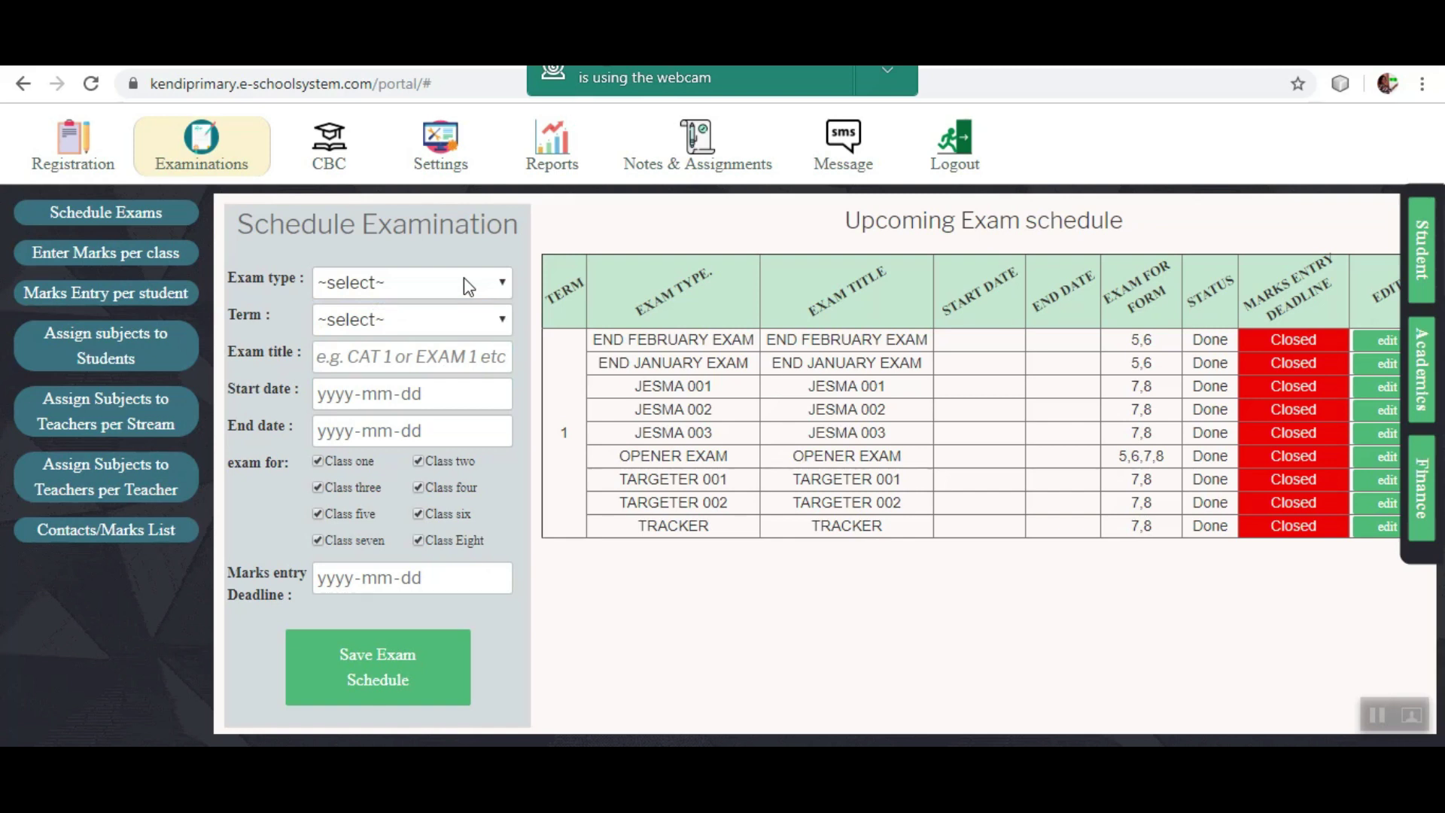
click(440, 322)
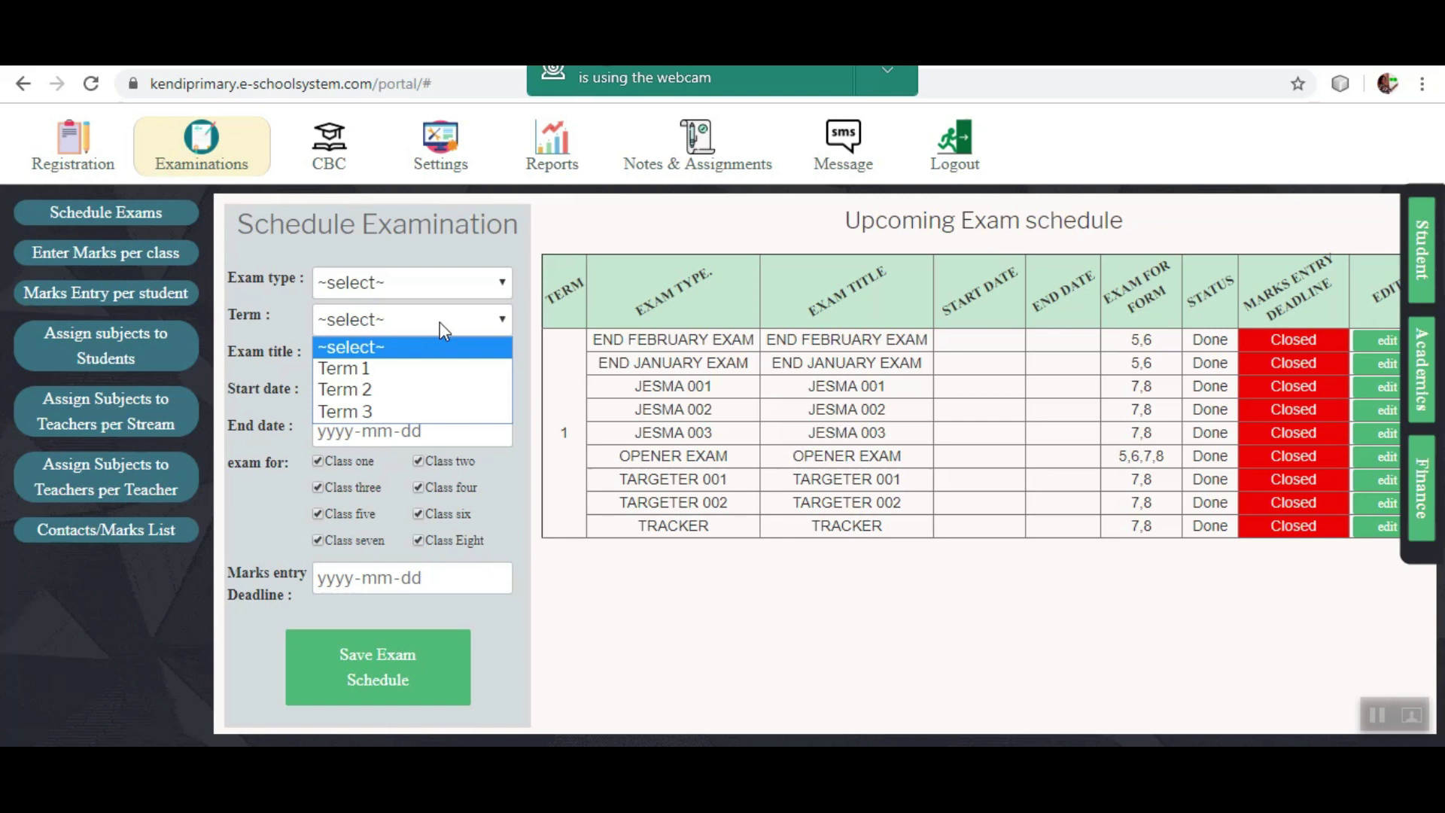
click(263, 539)
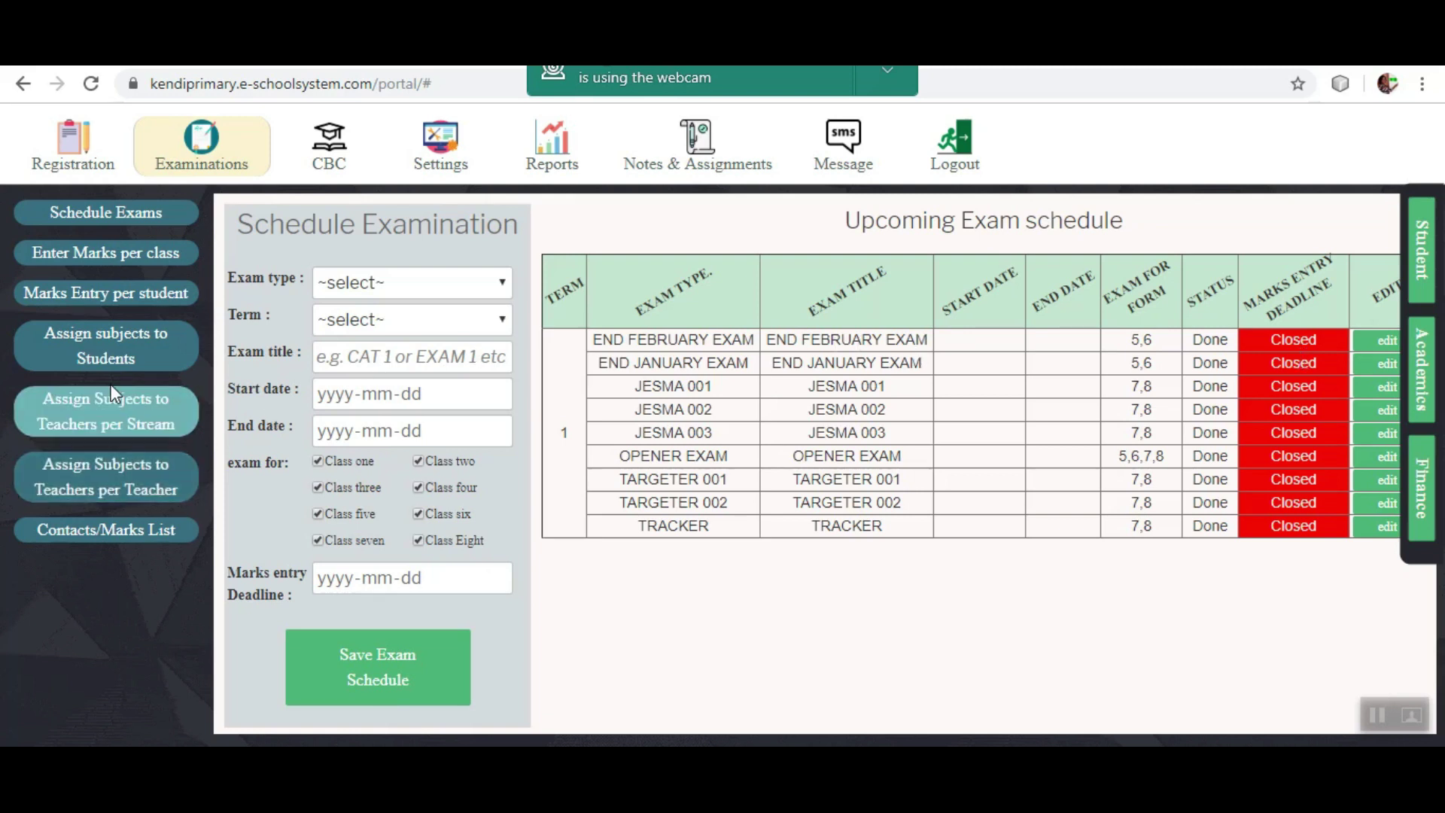
- View the marks entry forms per class and per student, checking the exam choices in the per-student form
click(120, 259)
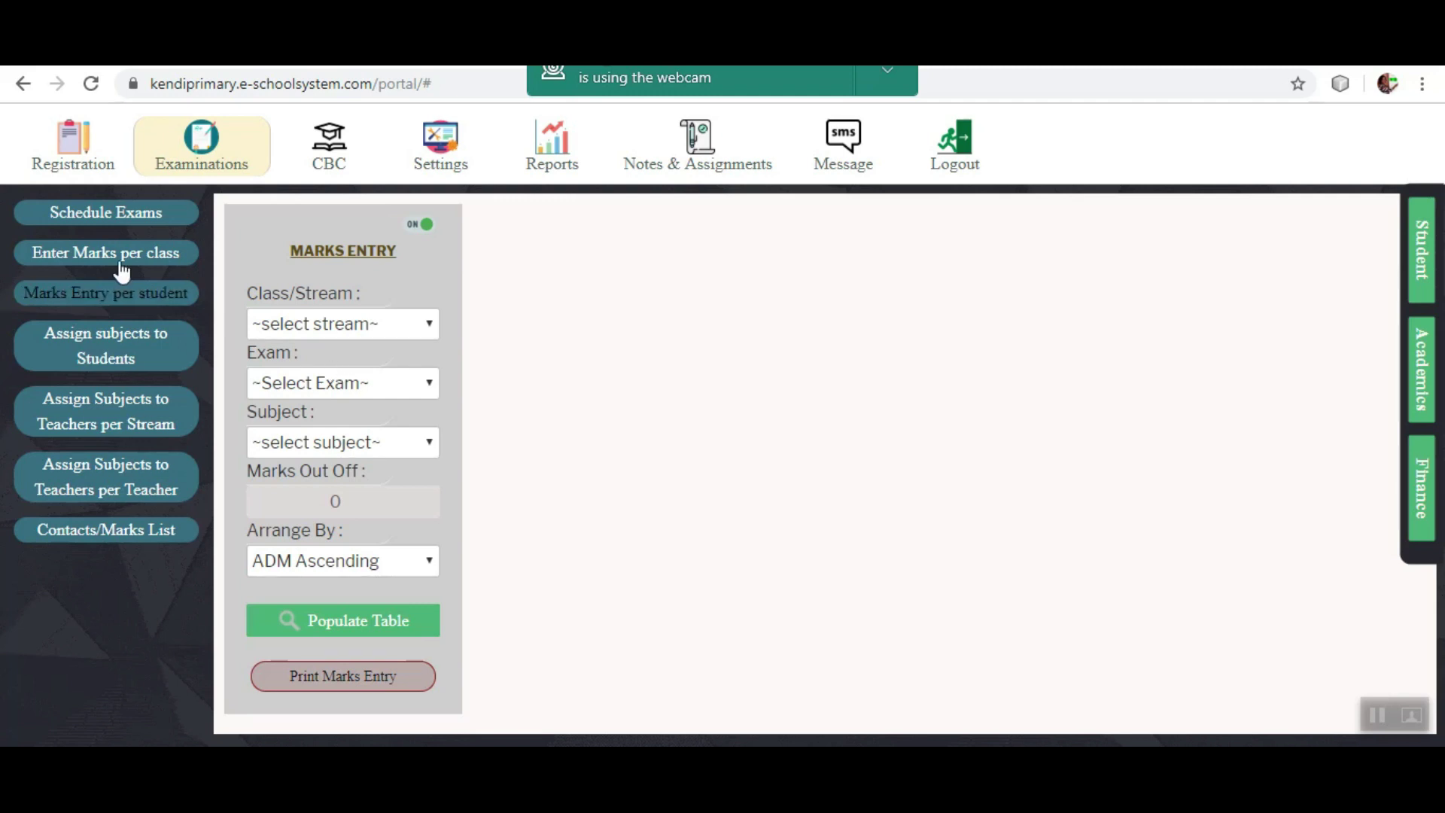
click(129, 295)
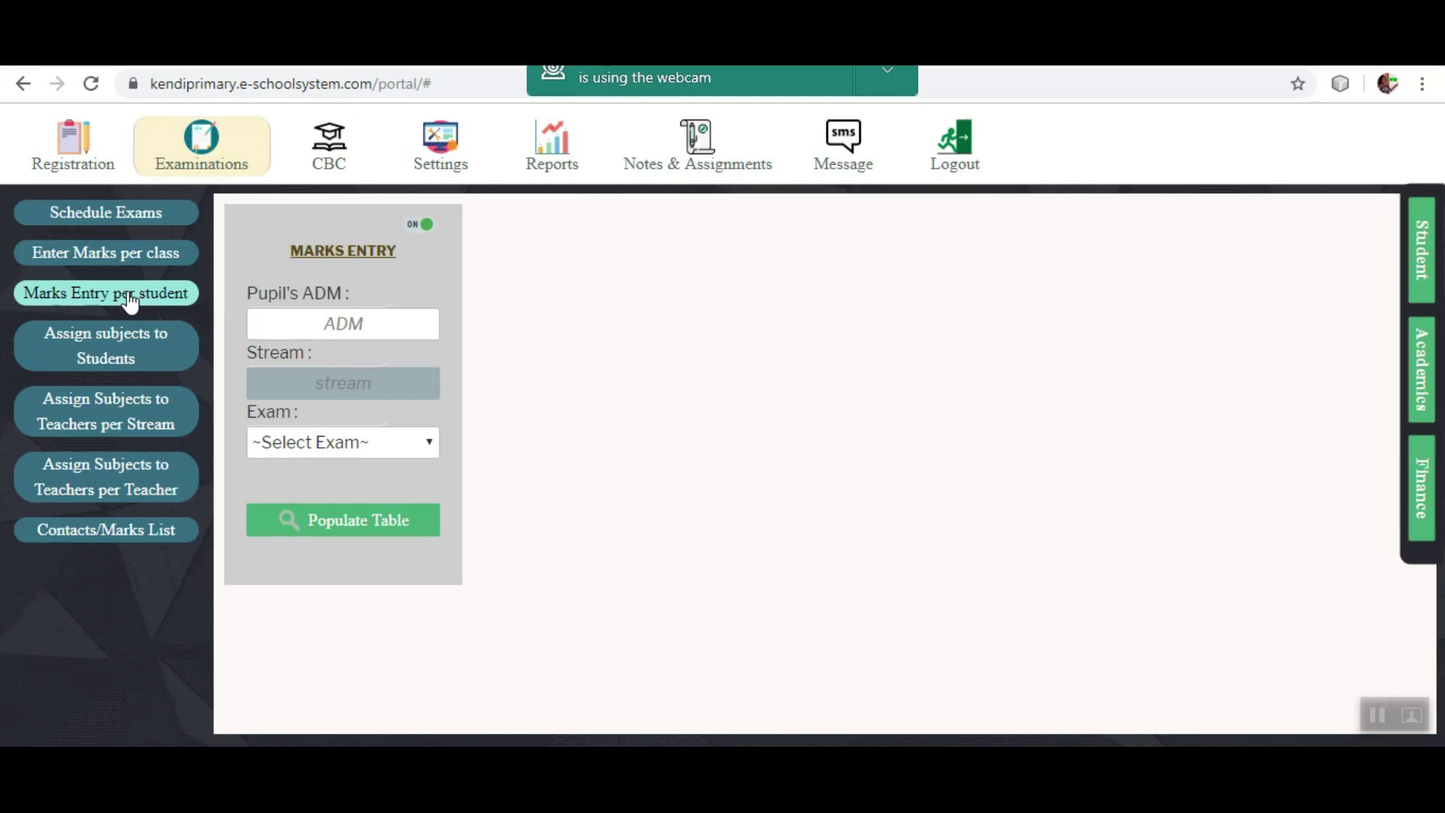
click(369, 449)
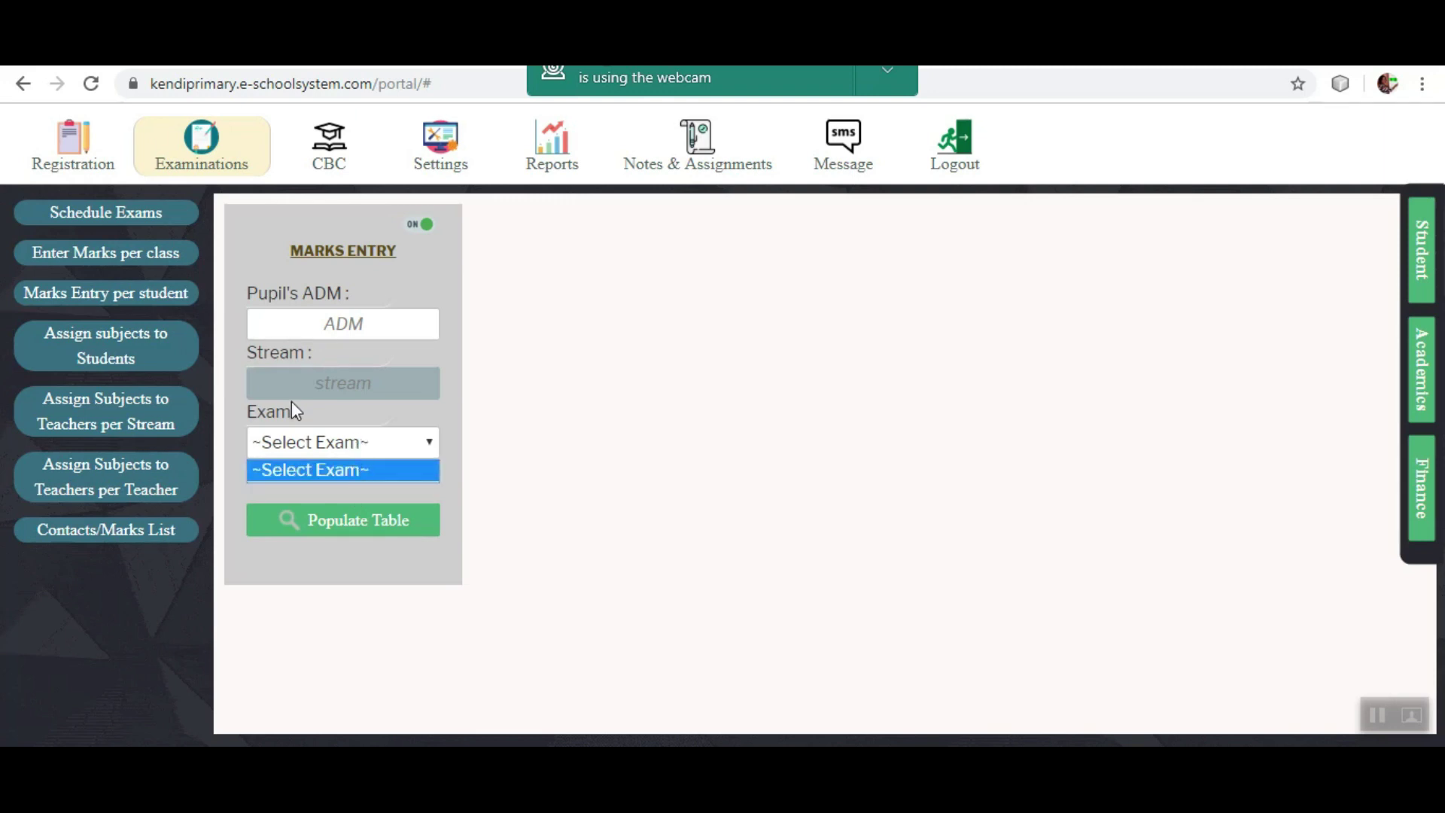
- View the pages for assigning subjects to students and to teachers per stream
click(146, 358)
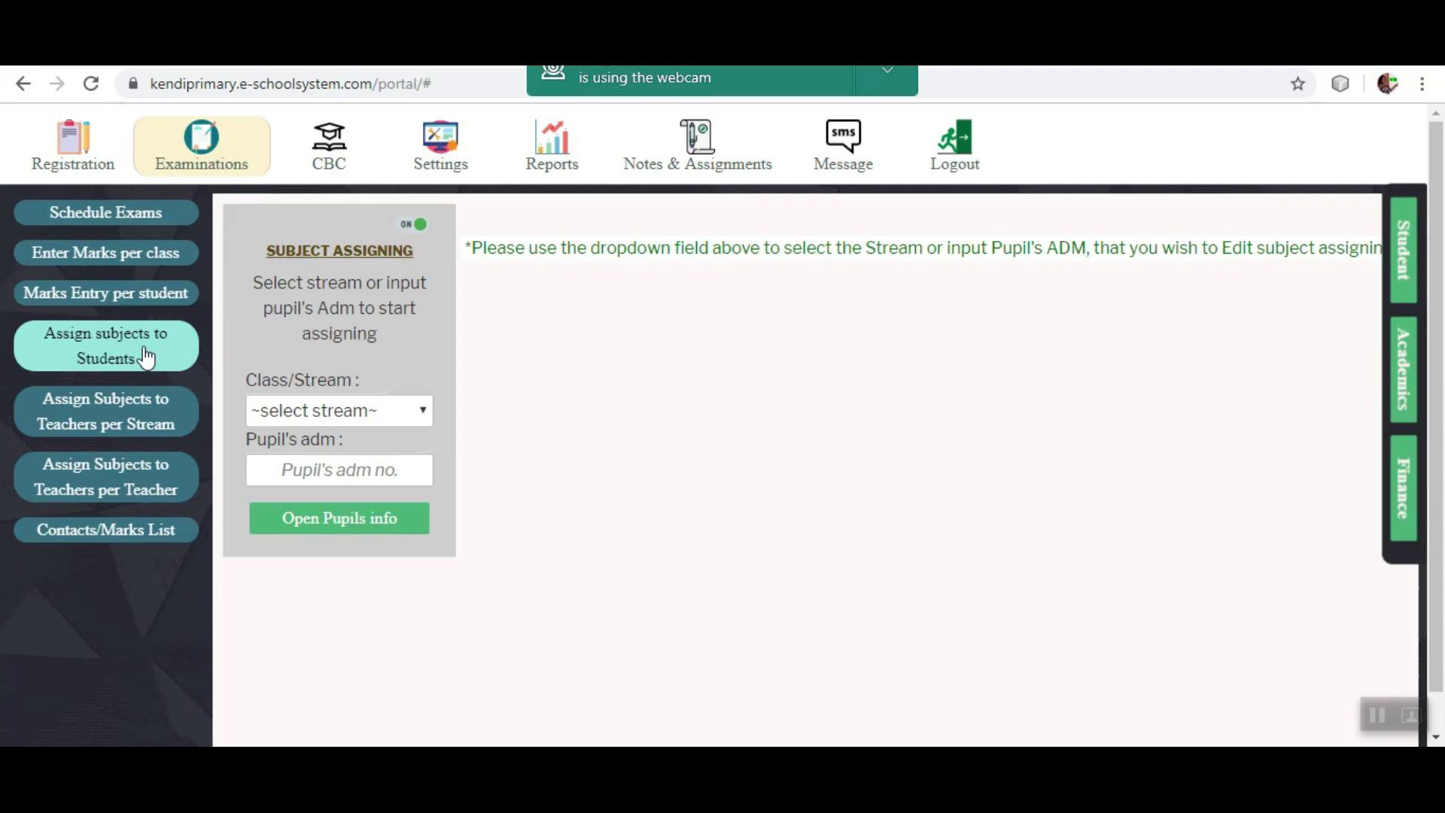
click(132, 423)
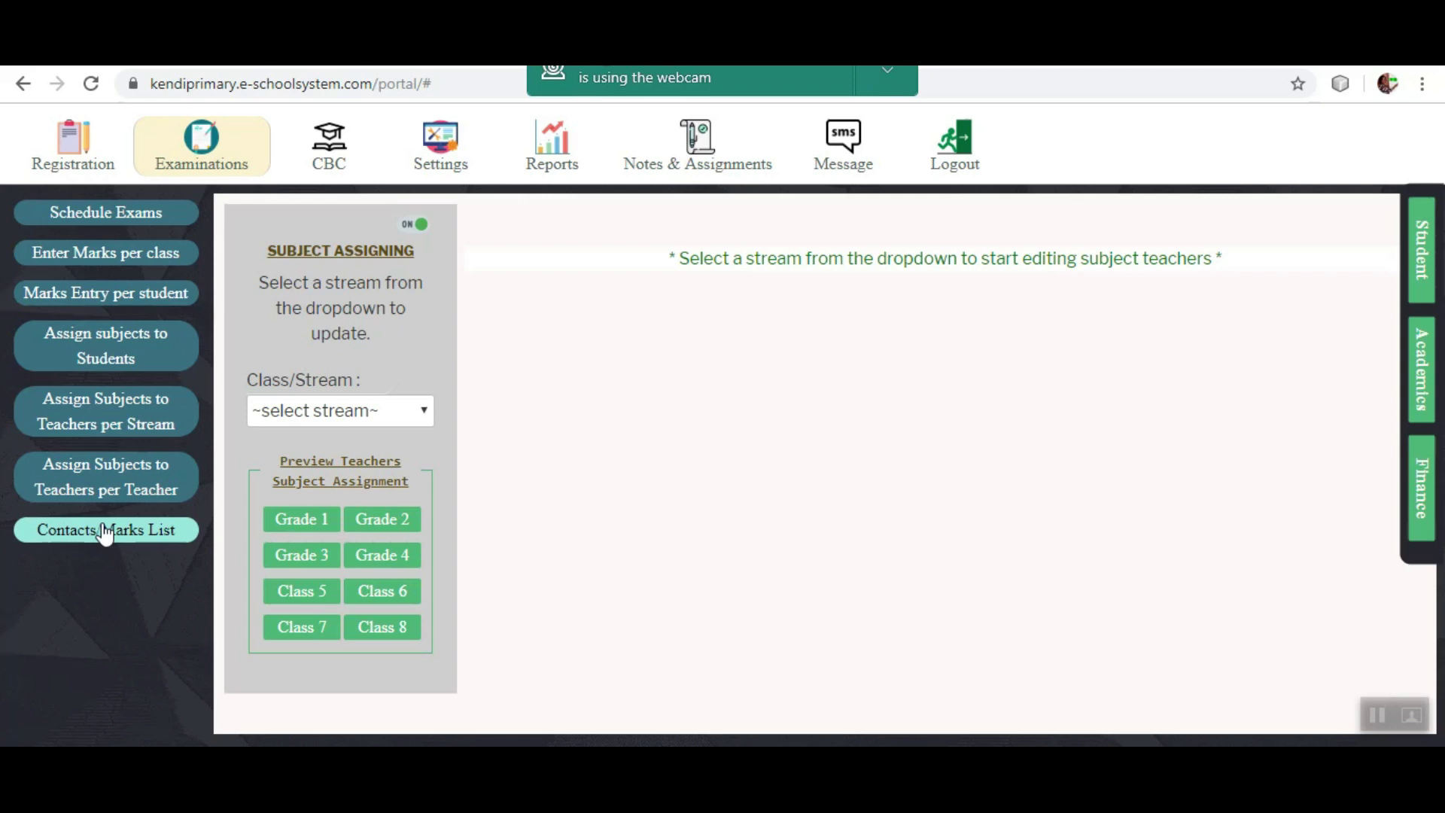
- Open the subject grading settings for editing
click(445, 165)
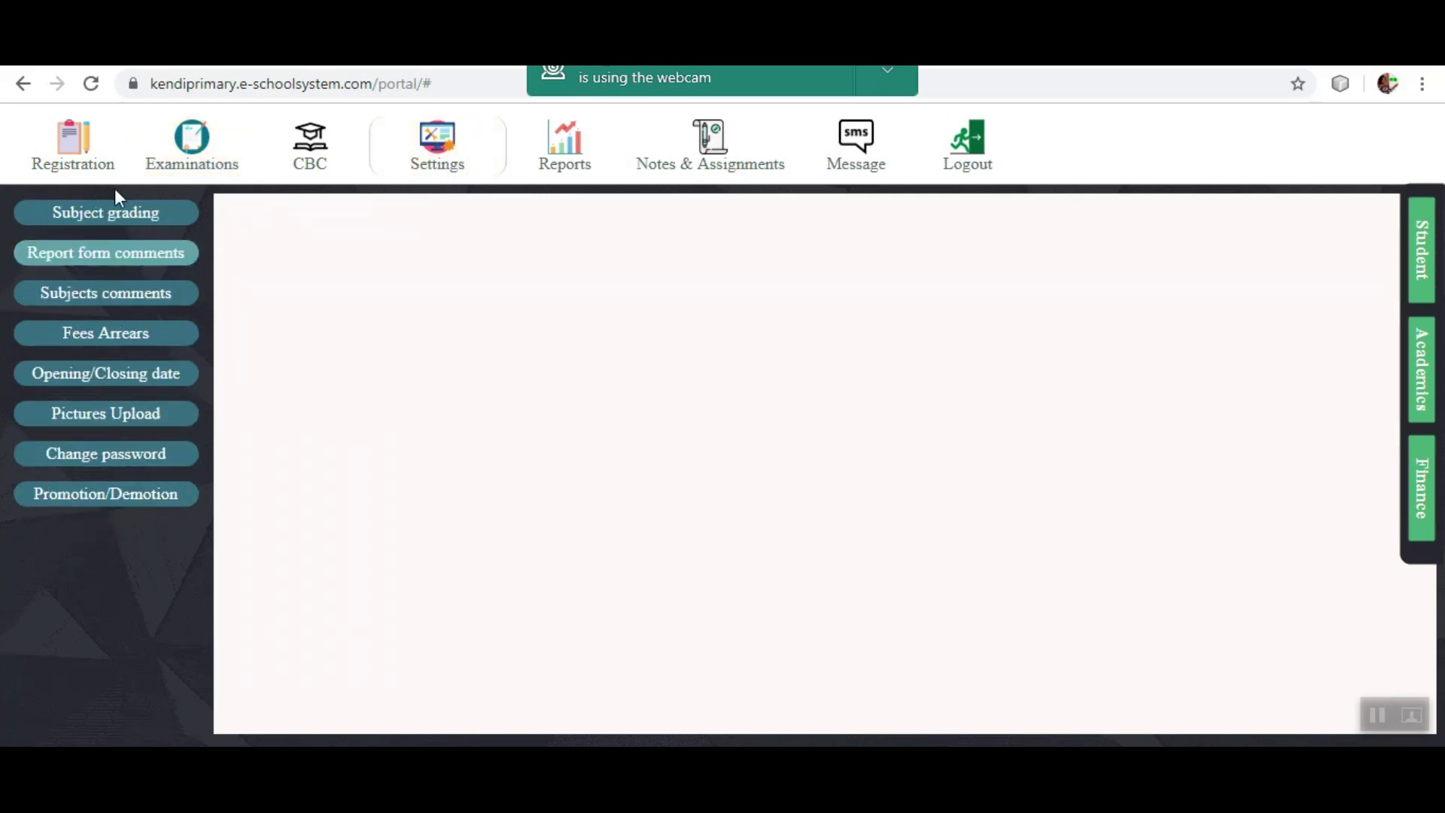
click(132, 217)
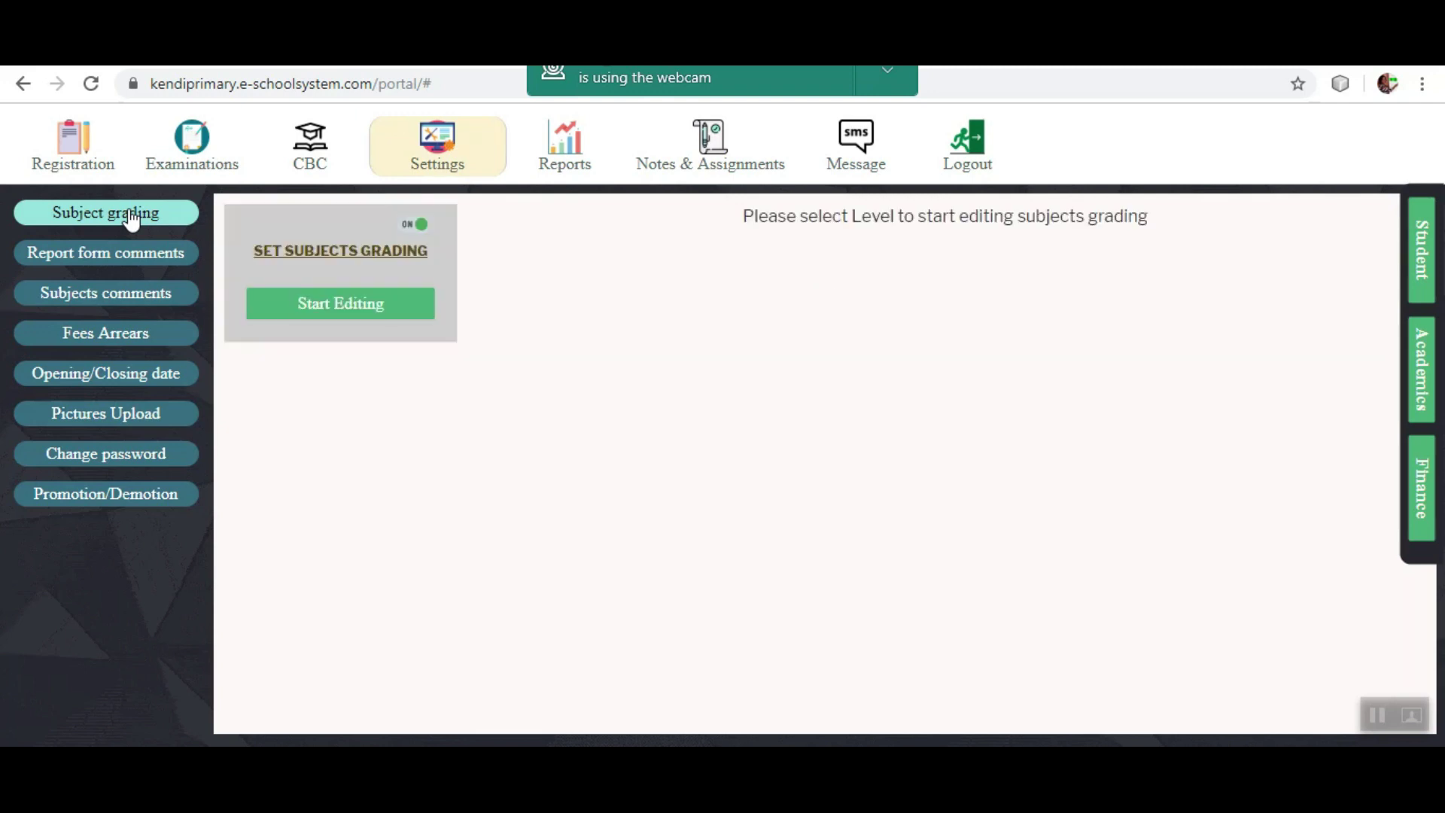
click(342, 308)
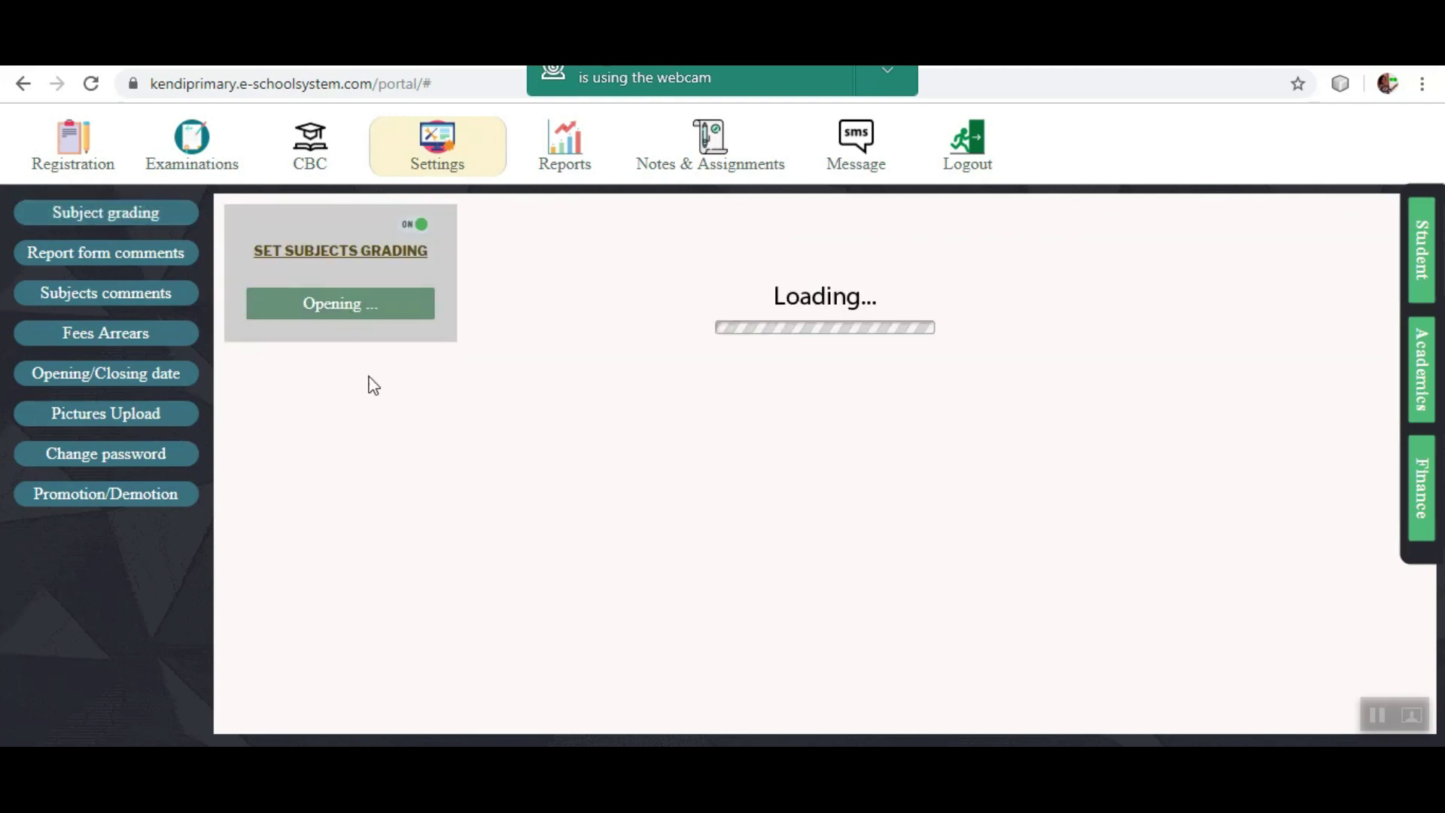
- View the report form comments per mean grade and the comments per subject in the settings
click(119, 256)
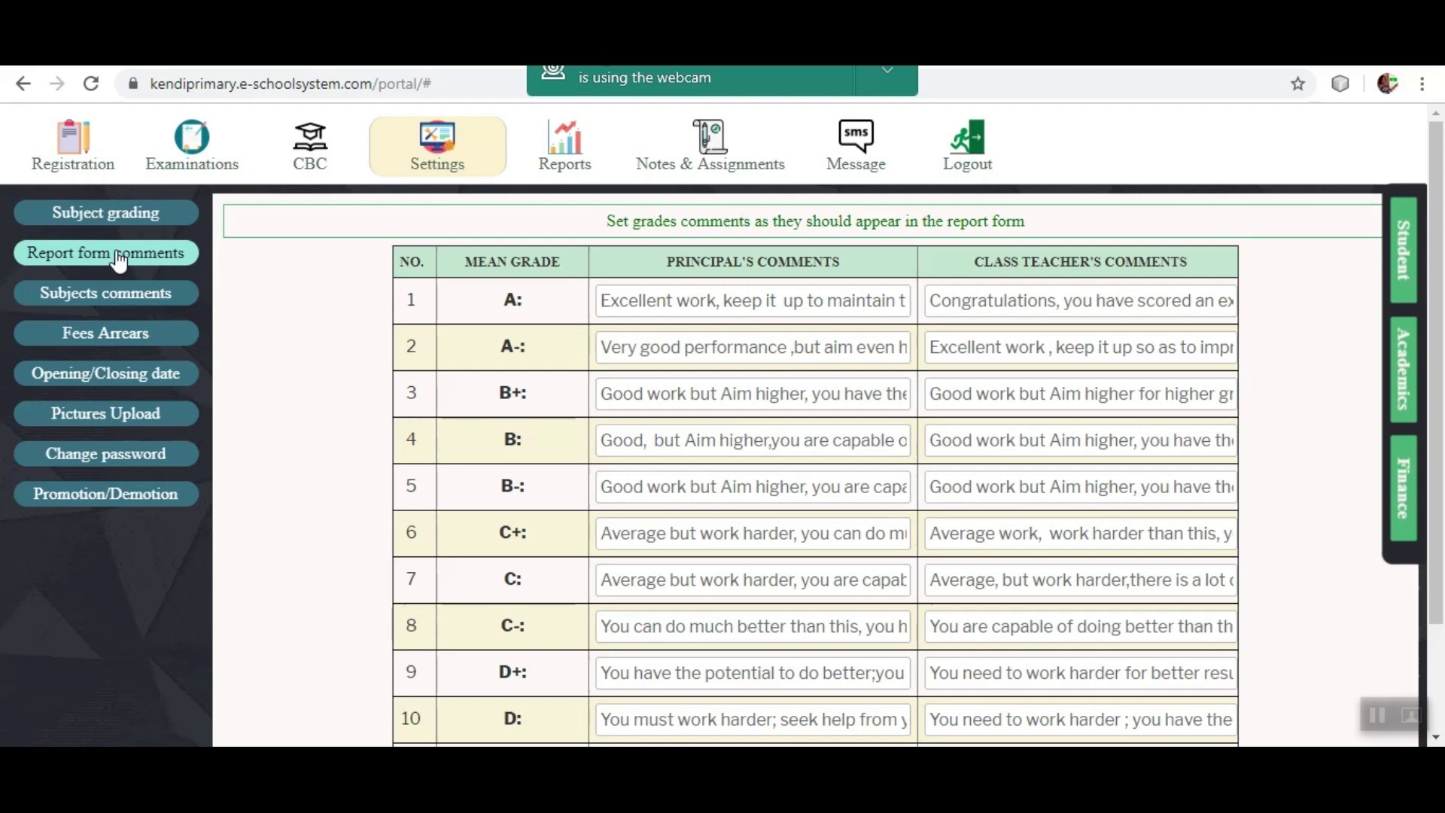
click(123, 296)
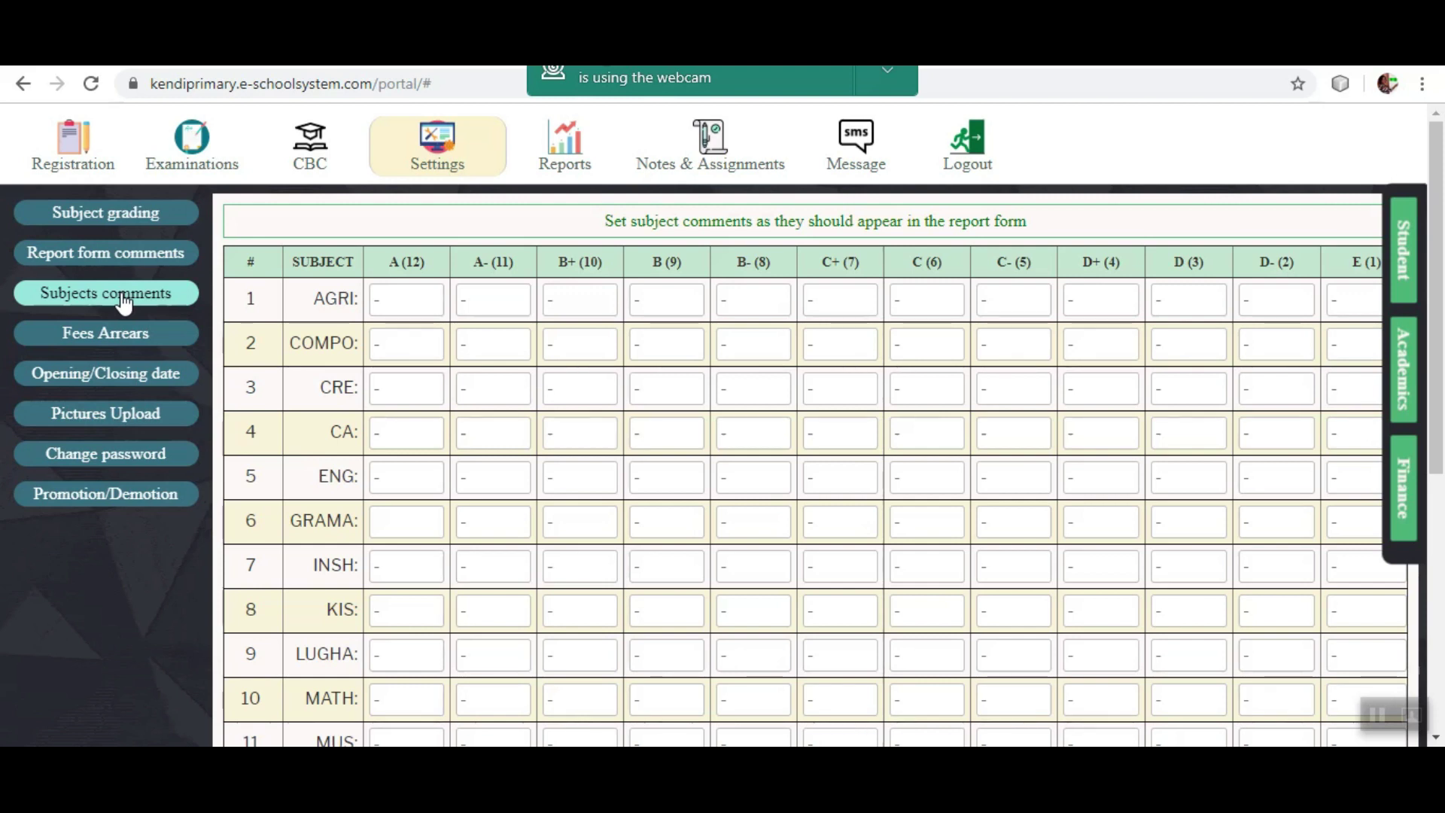
- View the remaining settings pages, from fees arrears and opening/closing dates through to student promotion and demotion
click(132, 335)
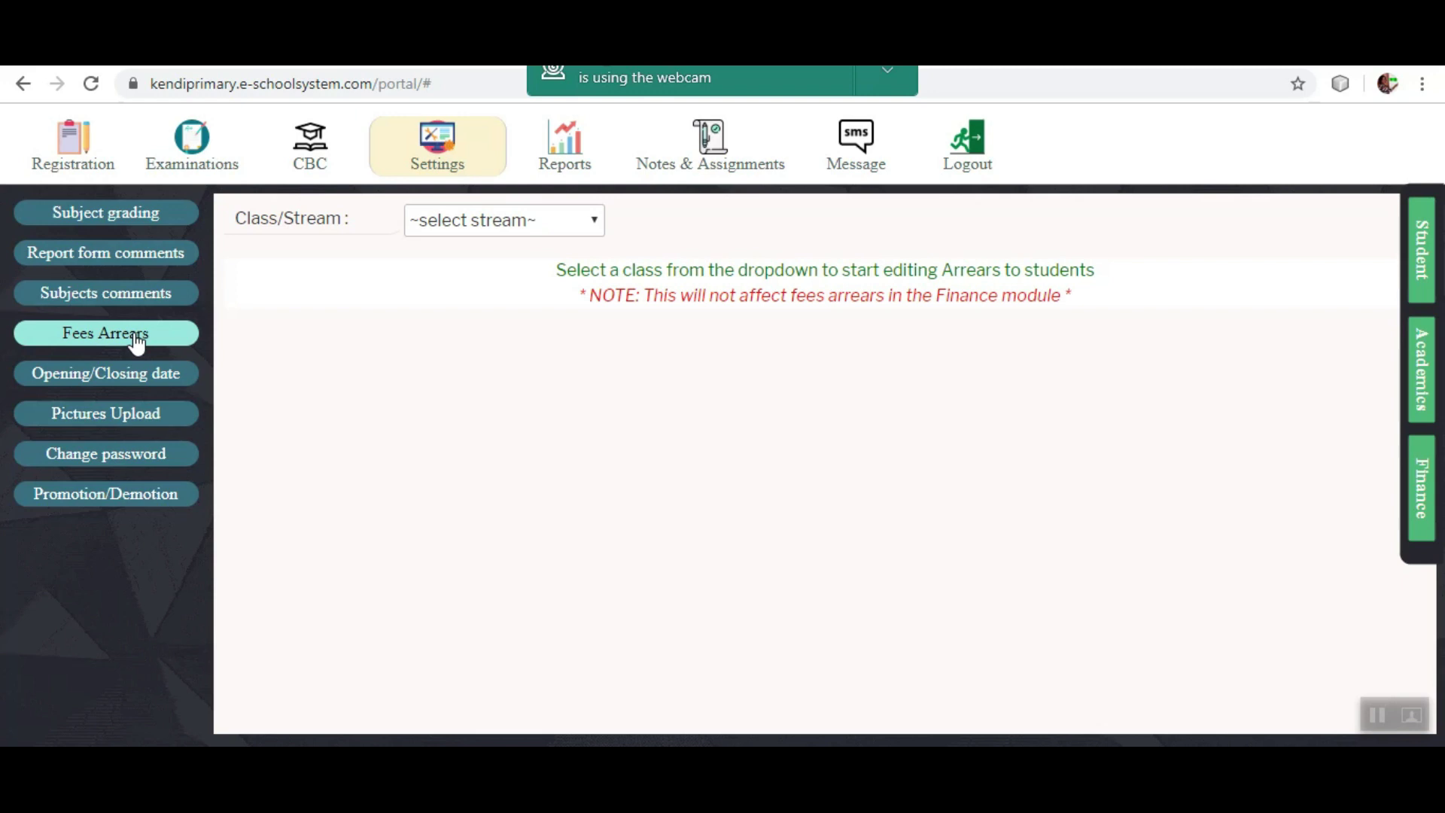
click(138, 382)
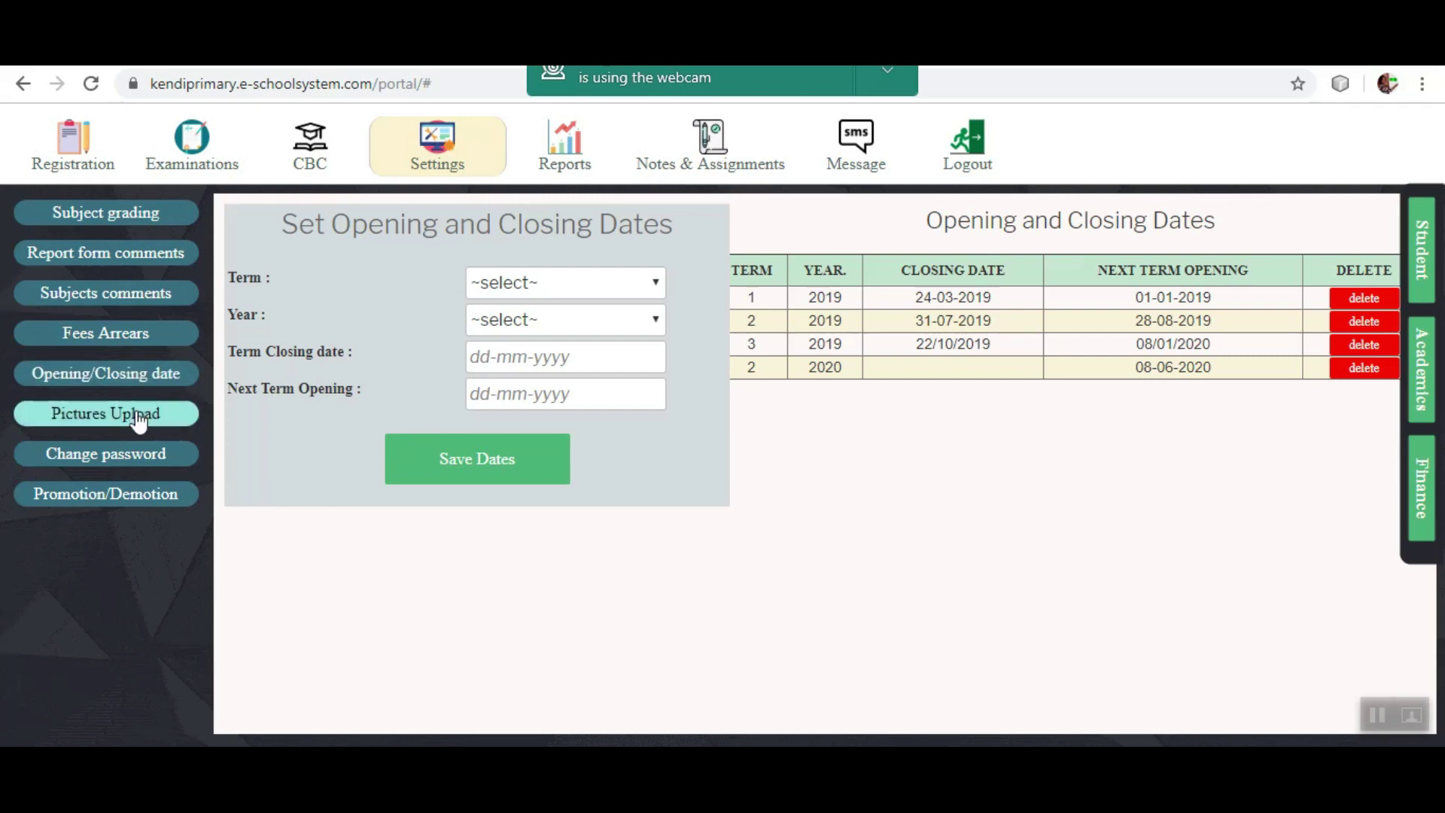
click(138, 418)
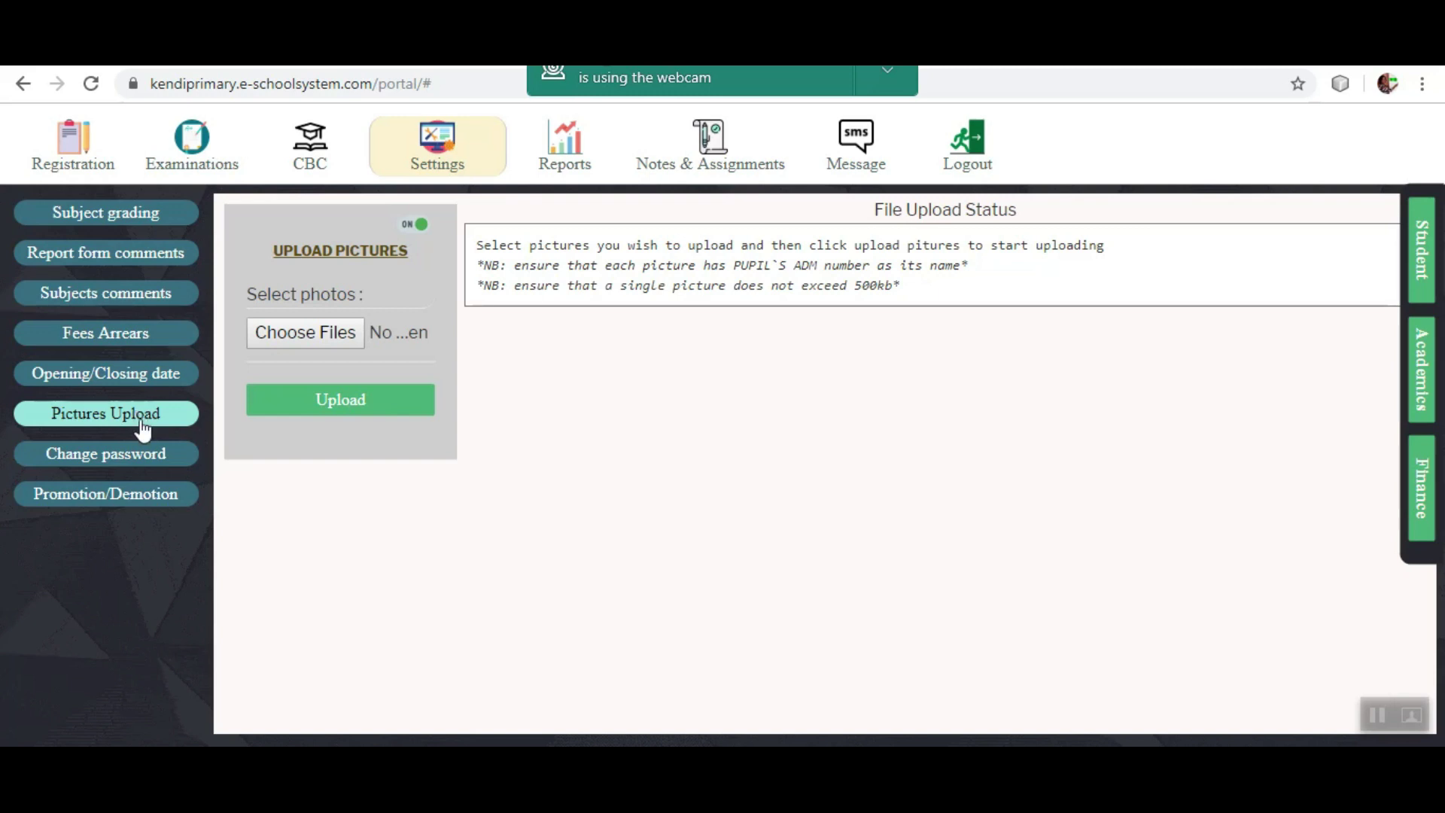
click(156, 457)
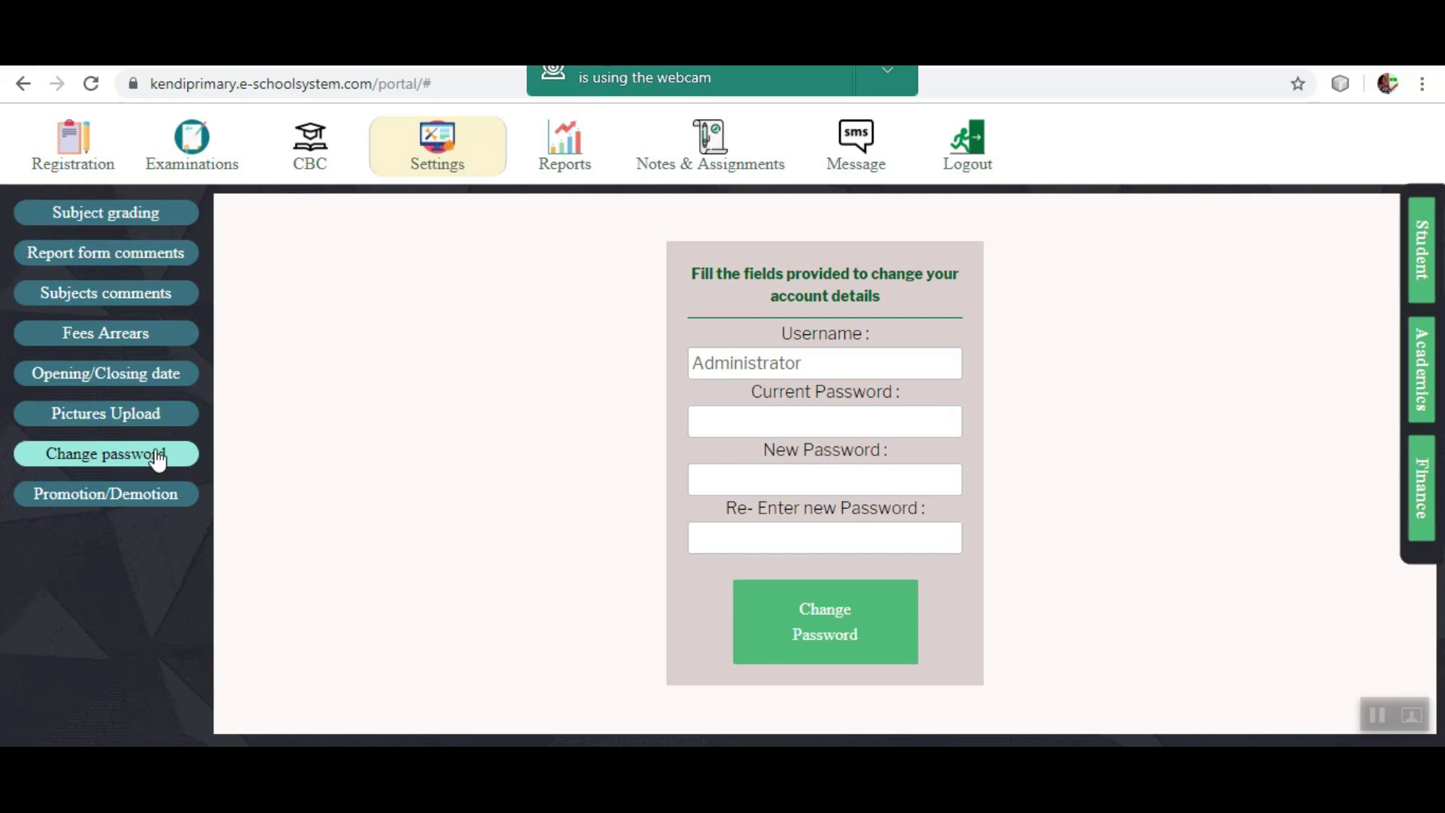
click(157, 498)
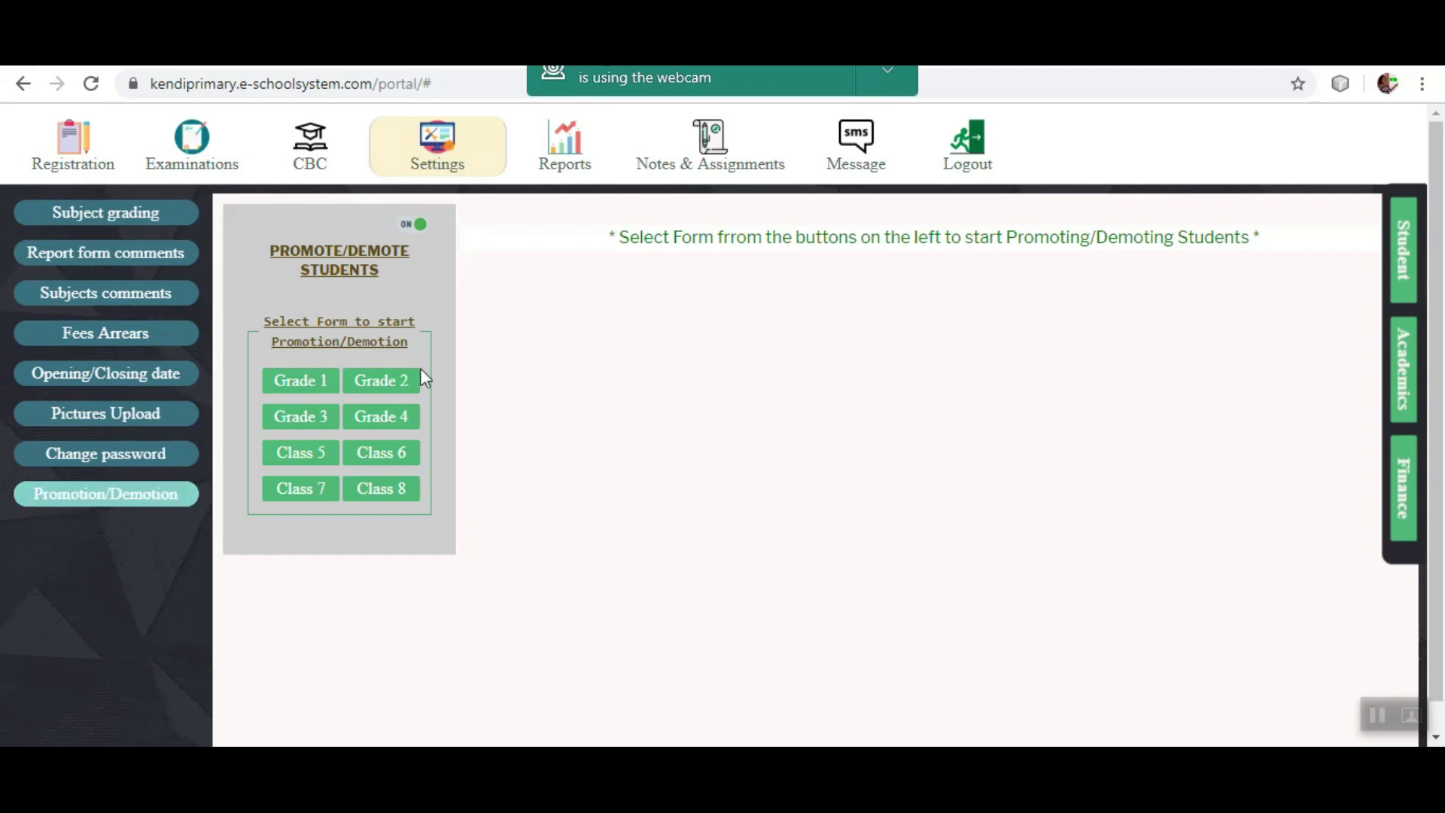
- View the end-term report form in the Reports section
click(589, 160)
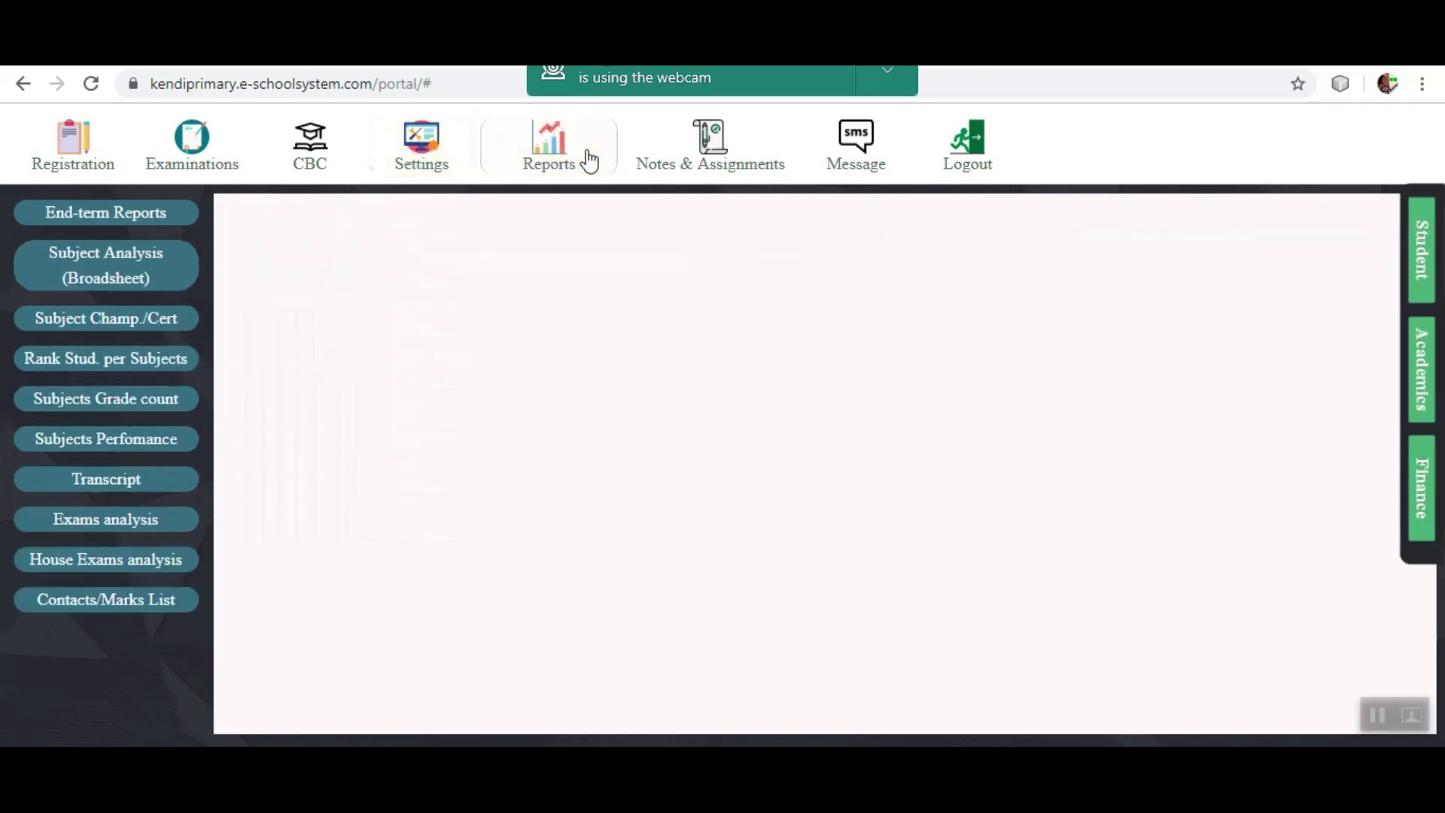
click(117, 217)
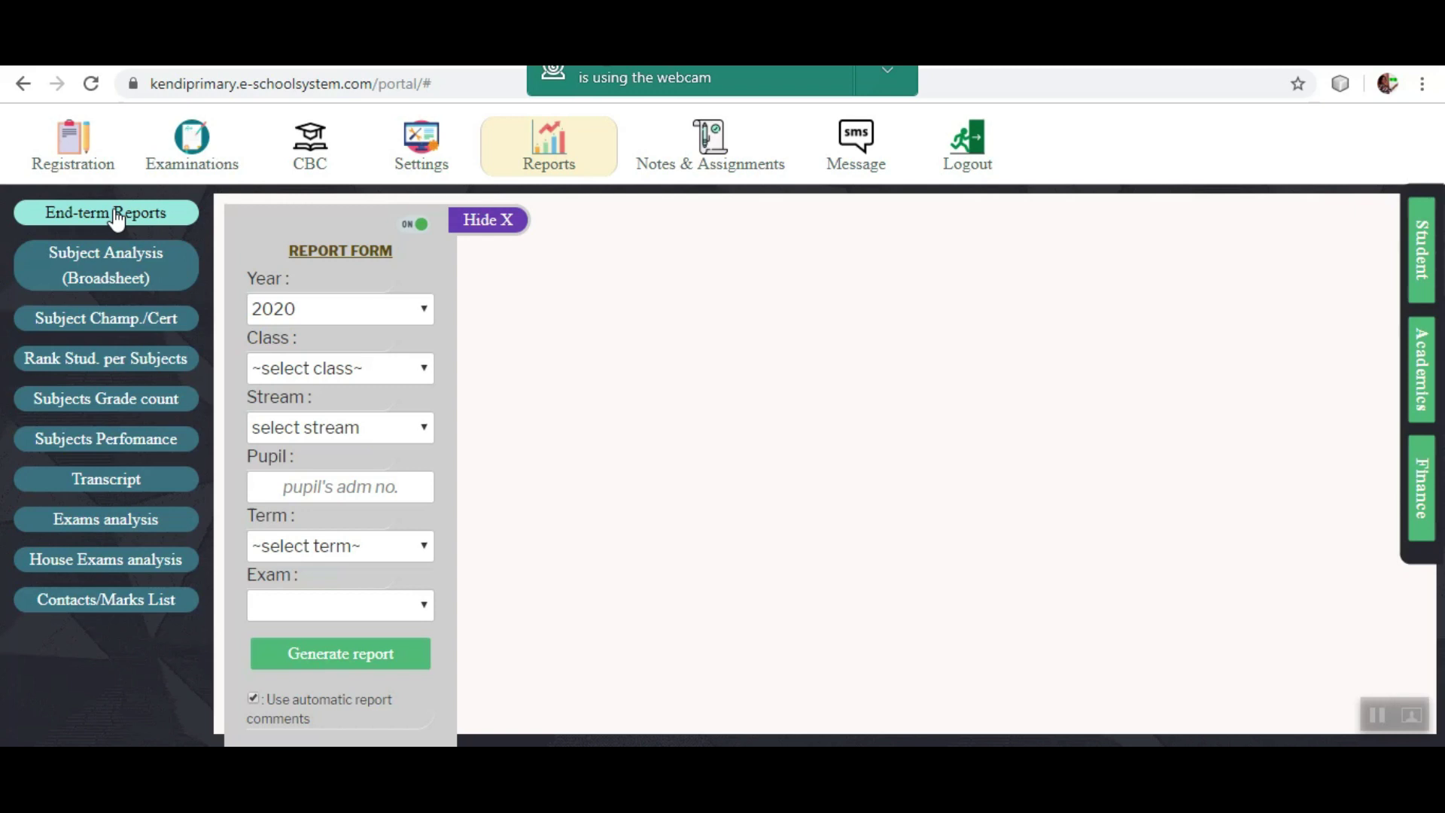
- Select Class 6 in the subject analysis merit list form and check the stream and exam choices
click(138, 269)
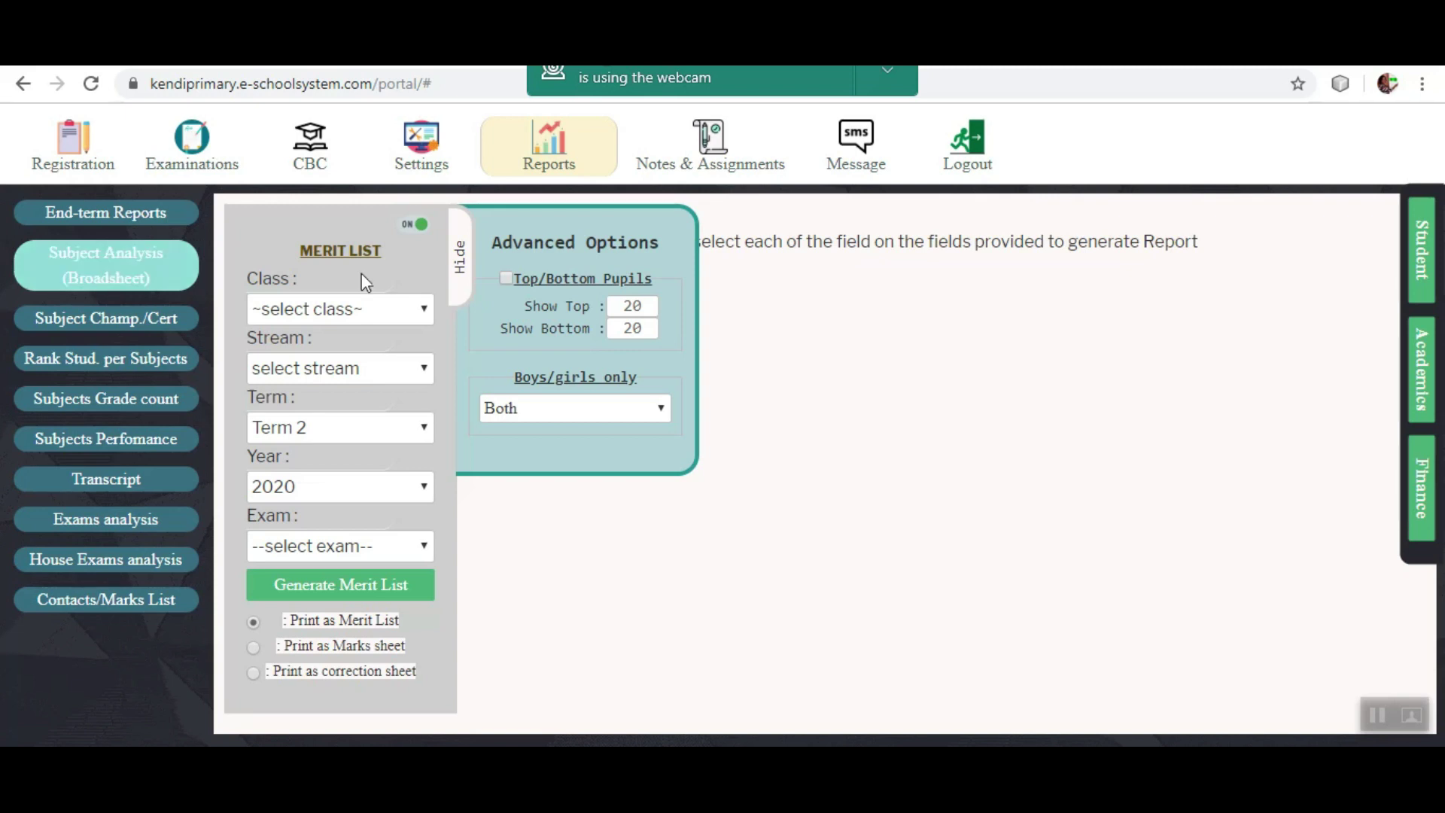
click(399, 316)
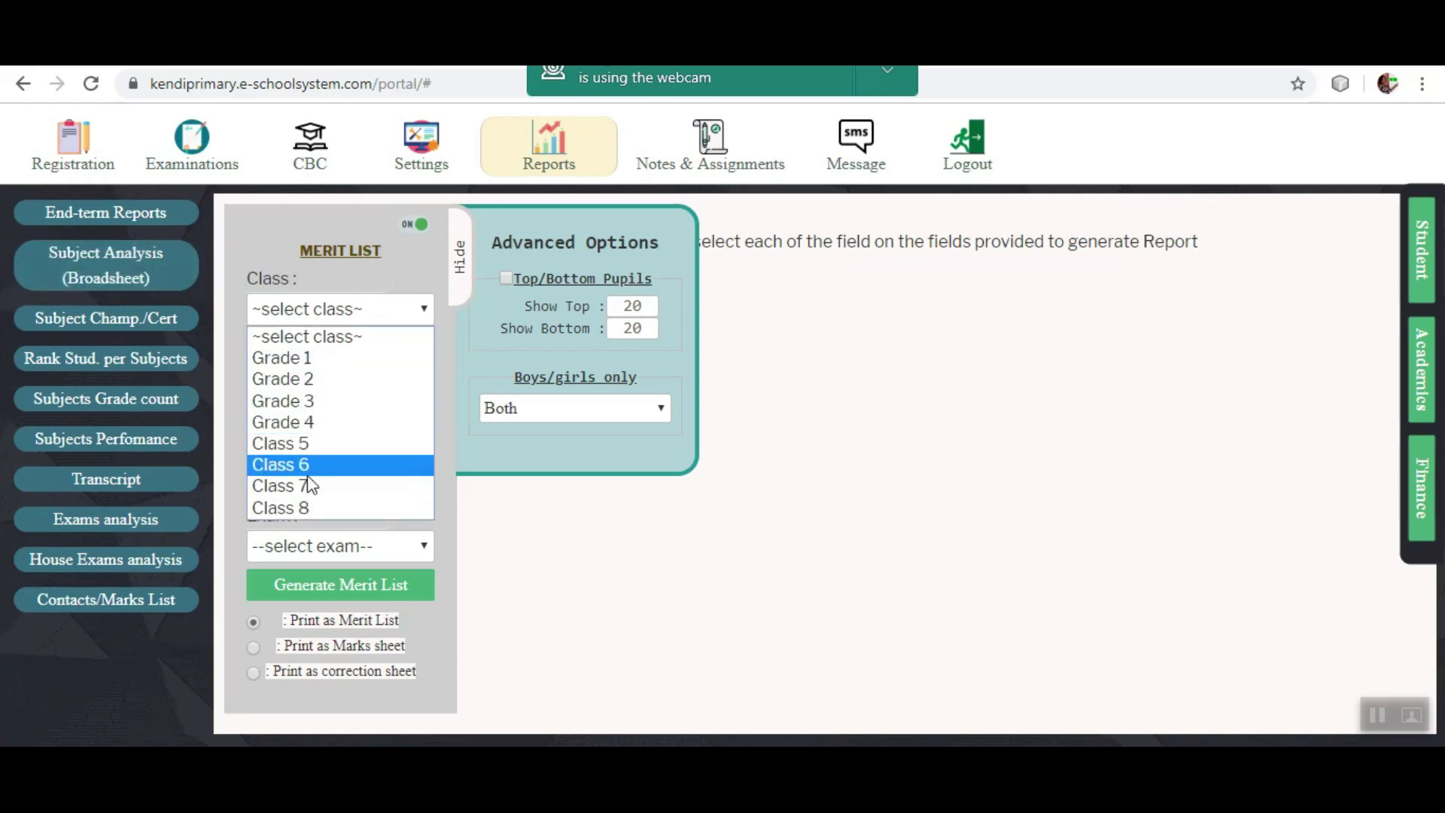
click(301, 464)
click(334, 382)
click(336, 379)
click(333, 368)
click(359, 348)
click(359, 368)
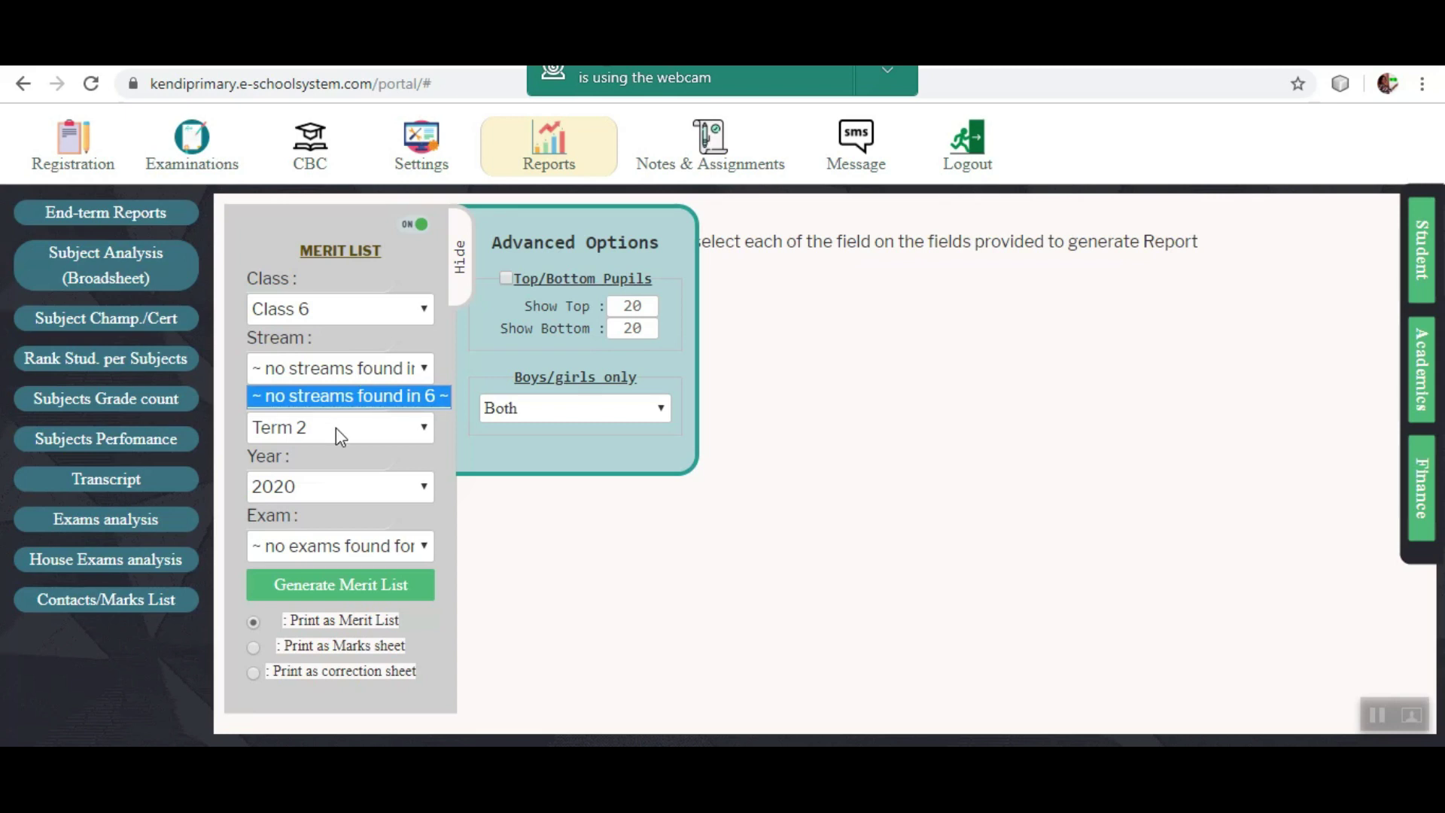
click(351, 549)
click(351, 549)
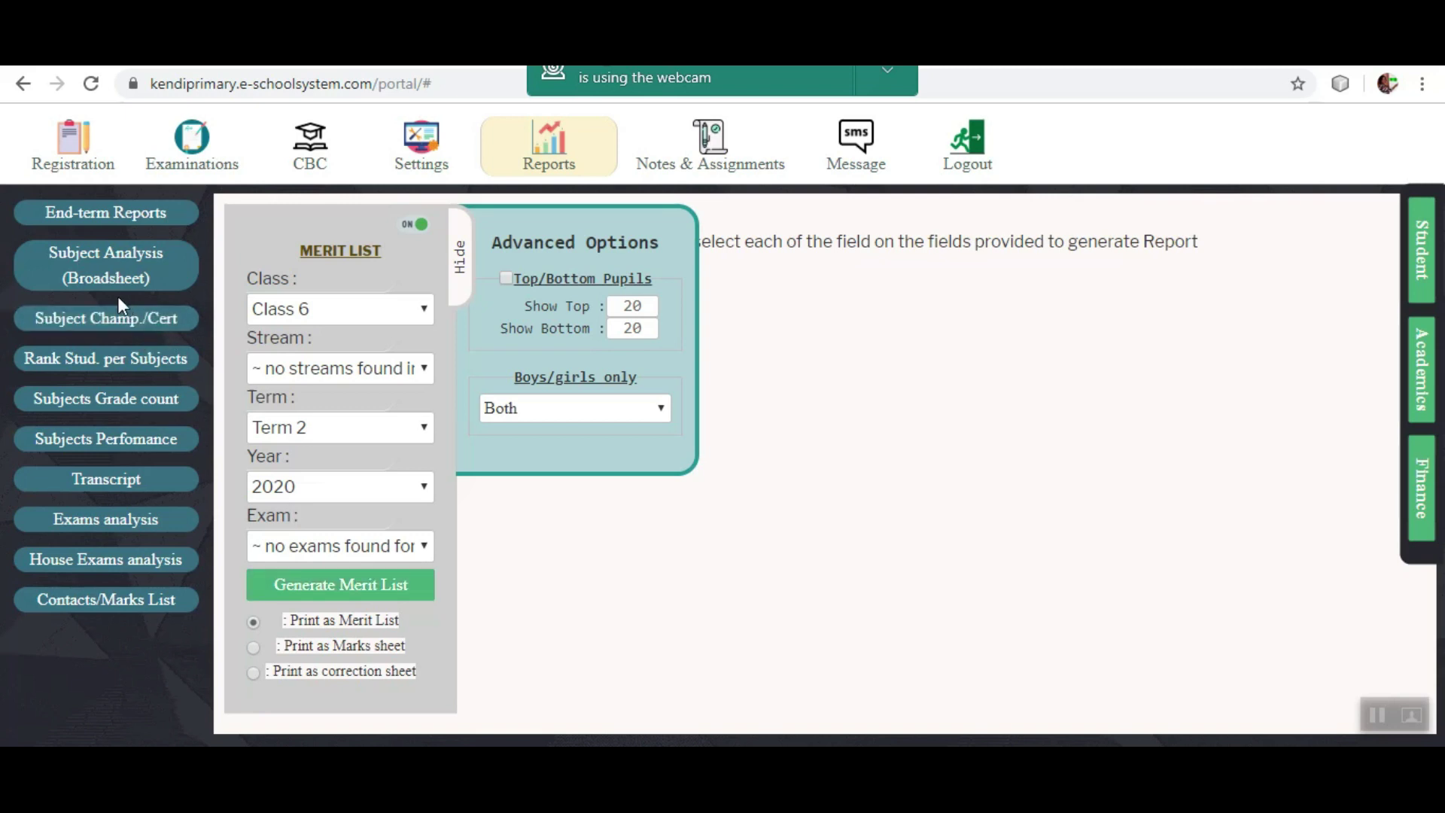
- View the subject champions form and the form ranking students per subject, checking the latter's class choices
click(119, 320)
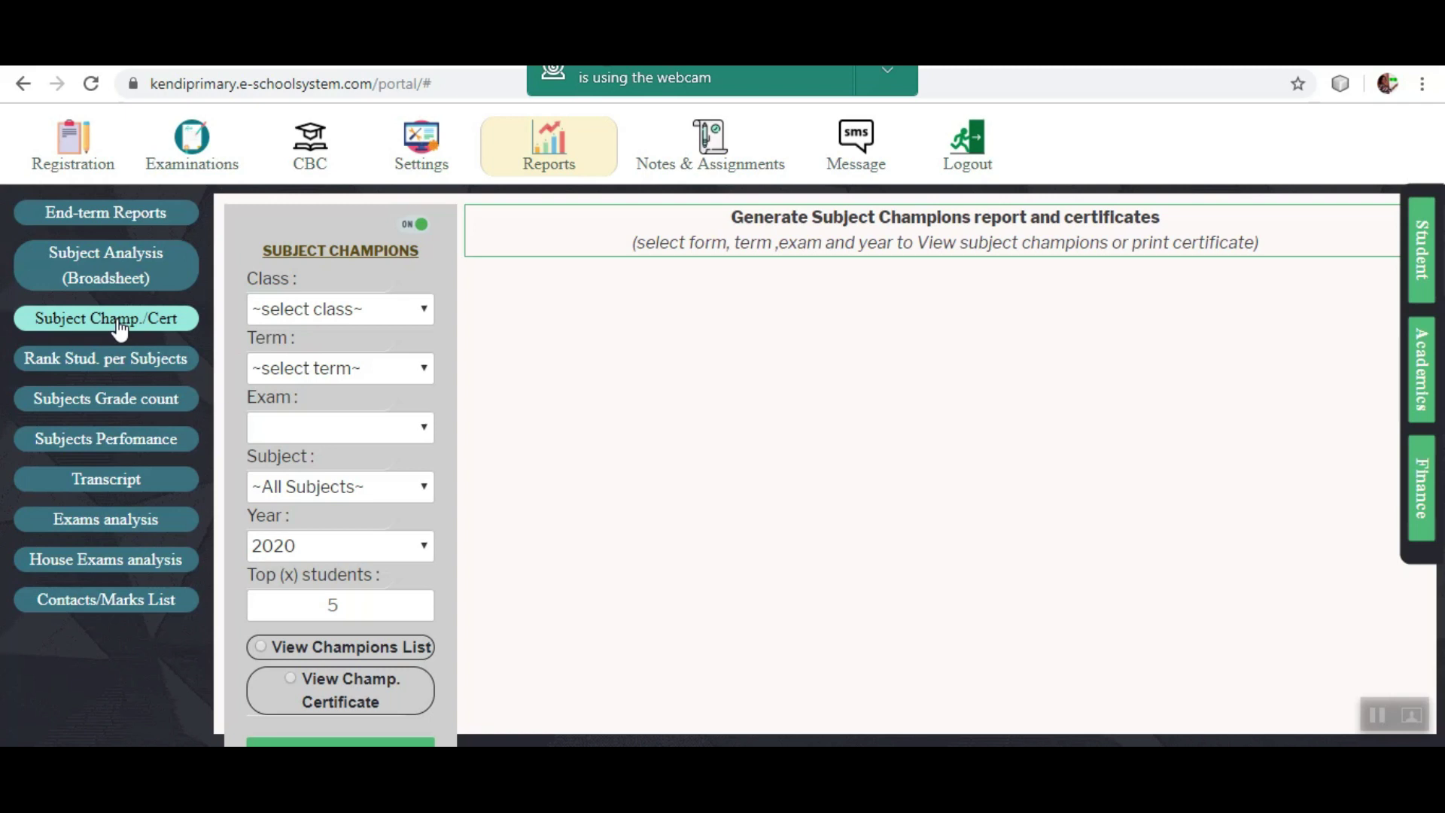
click(129, 360)
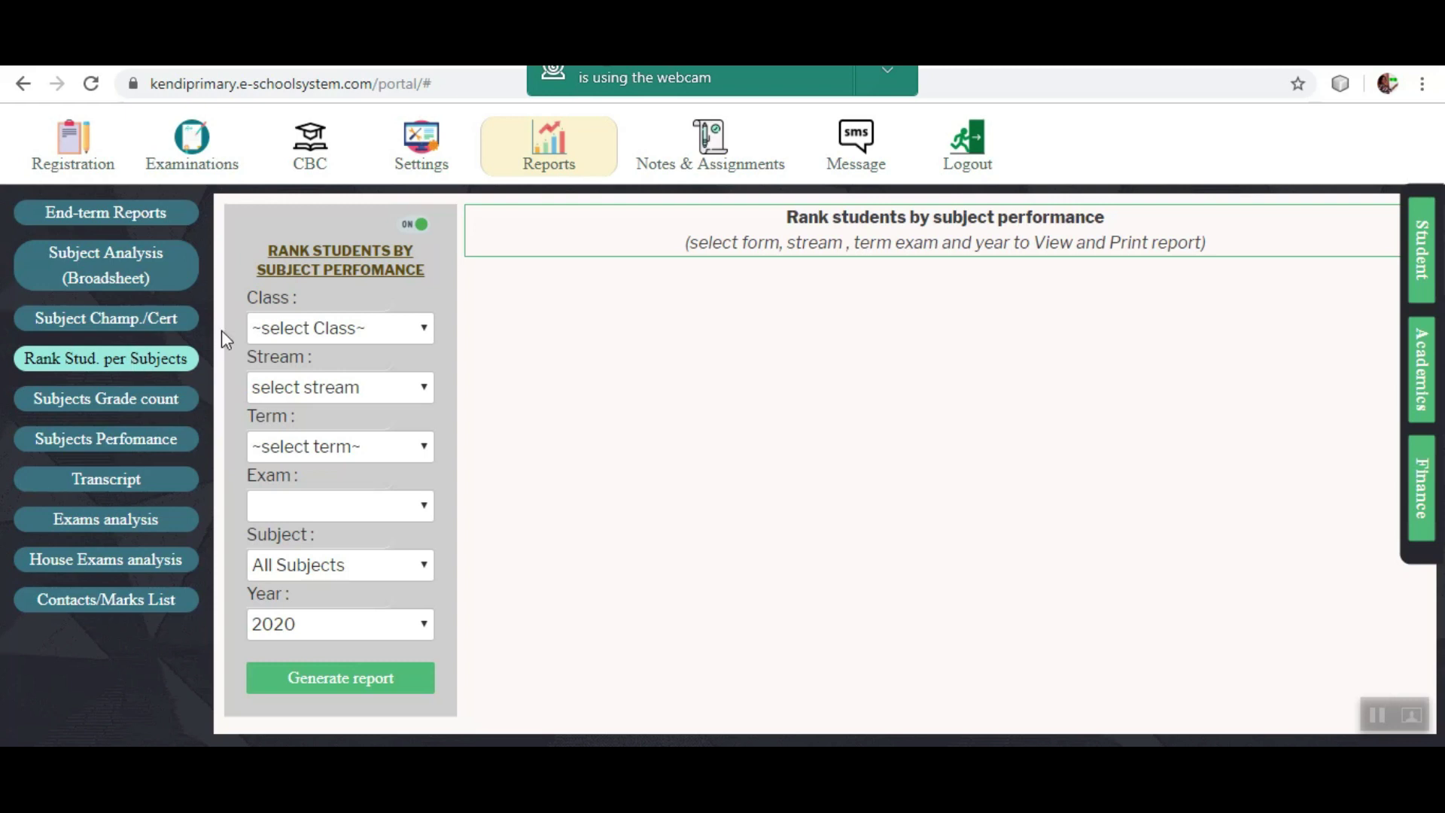
click(413, 329)
click(518, 348)
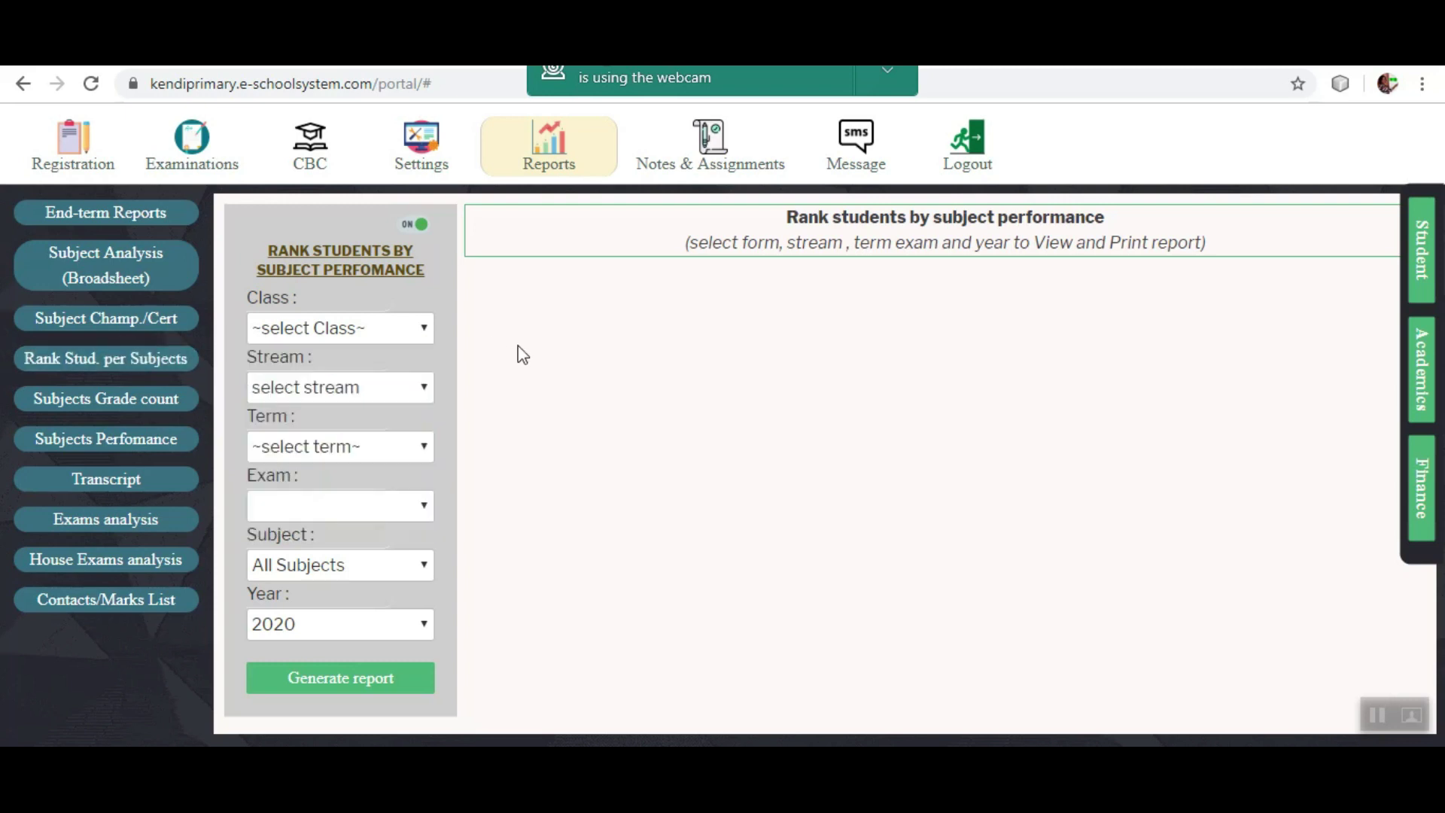
click(346, 335)
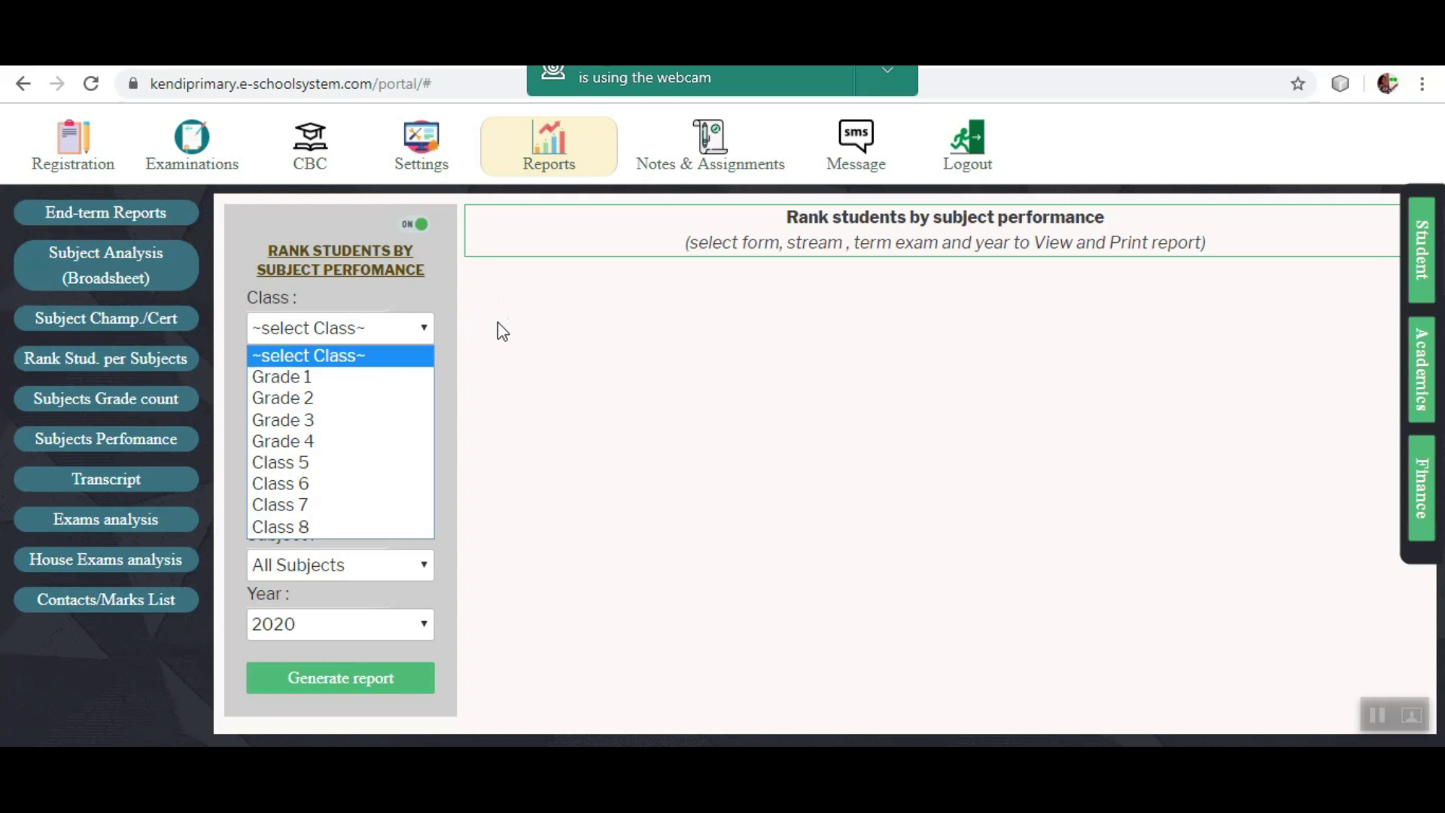
- View the remaining report pages, from subjects grade count through exams analysis to the contacts/marks list
click(87, 411)
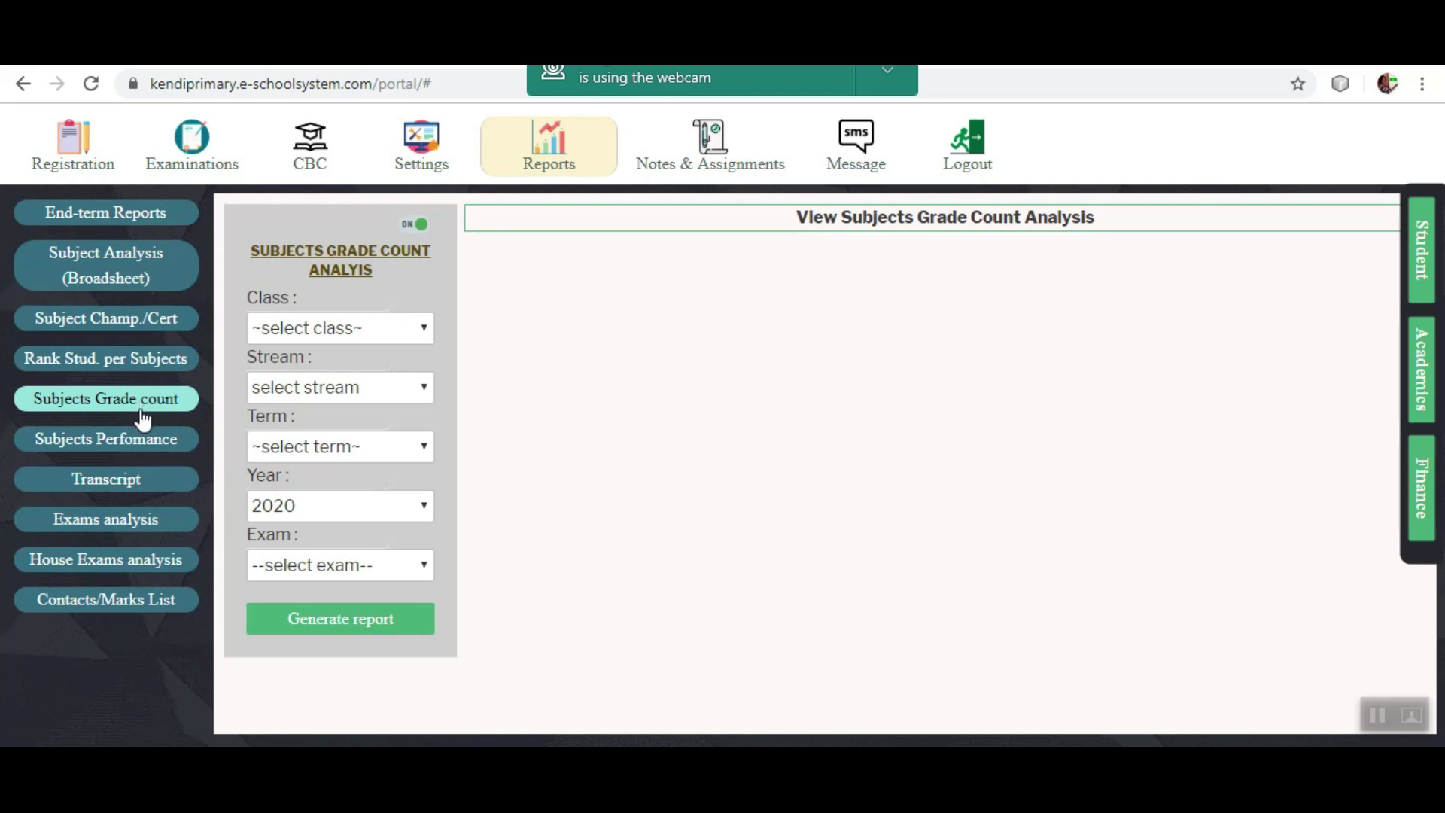
click(143, 438)
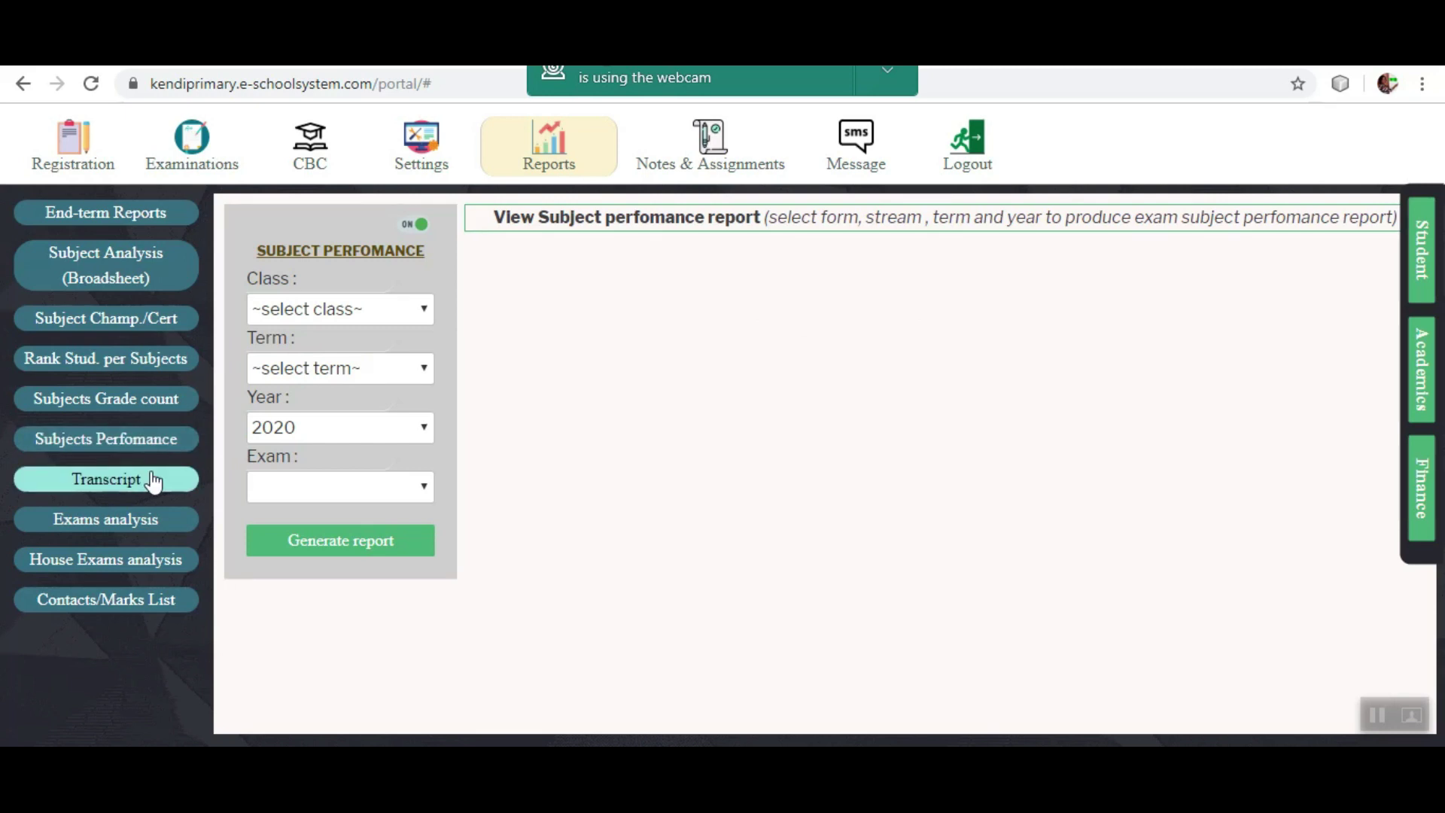
click(153, 481)
click(146, 519)
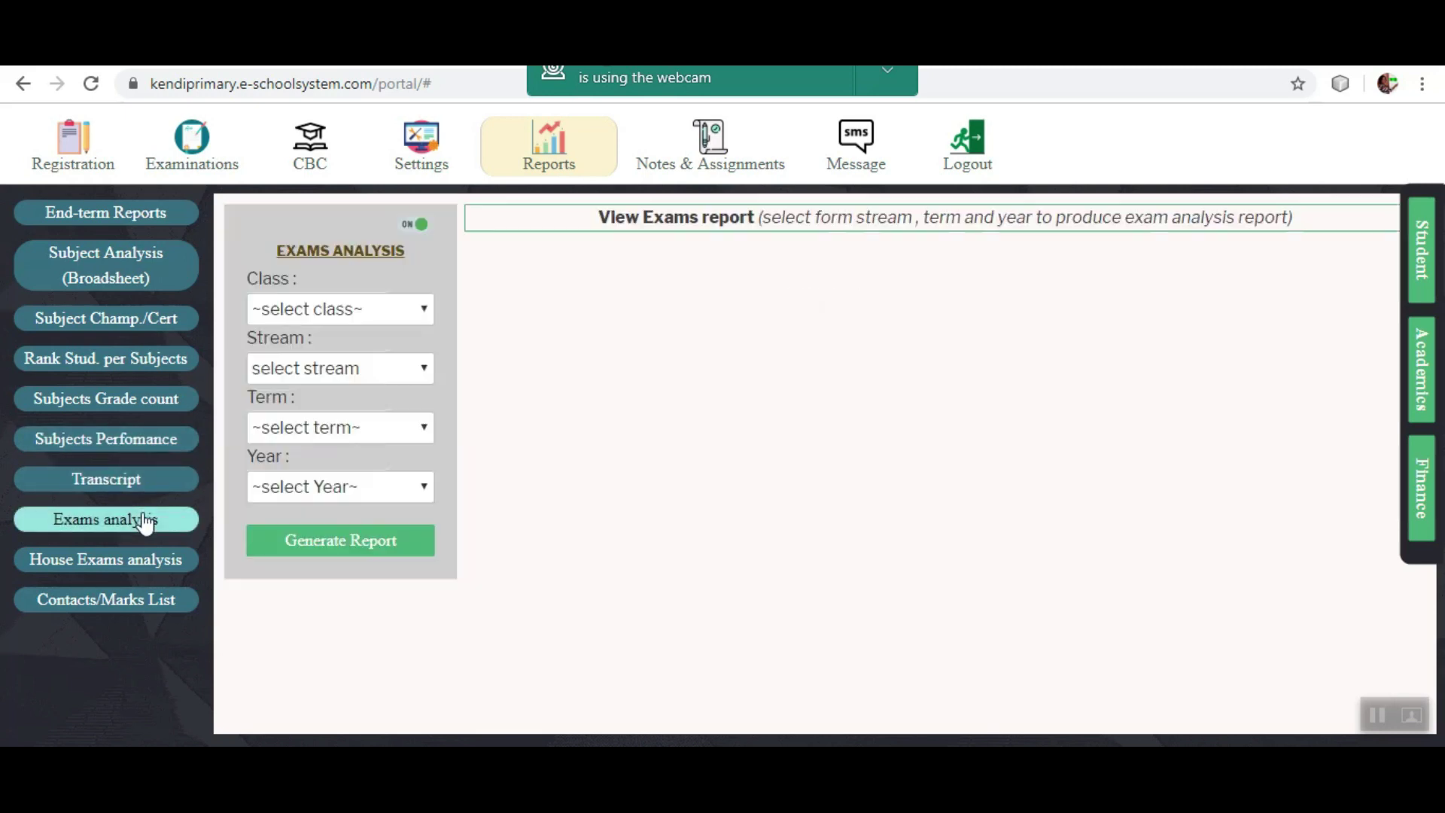
click(151, 567)
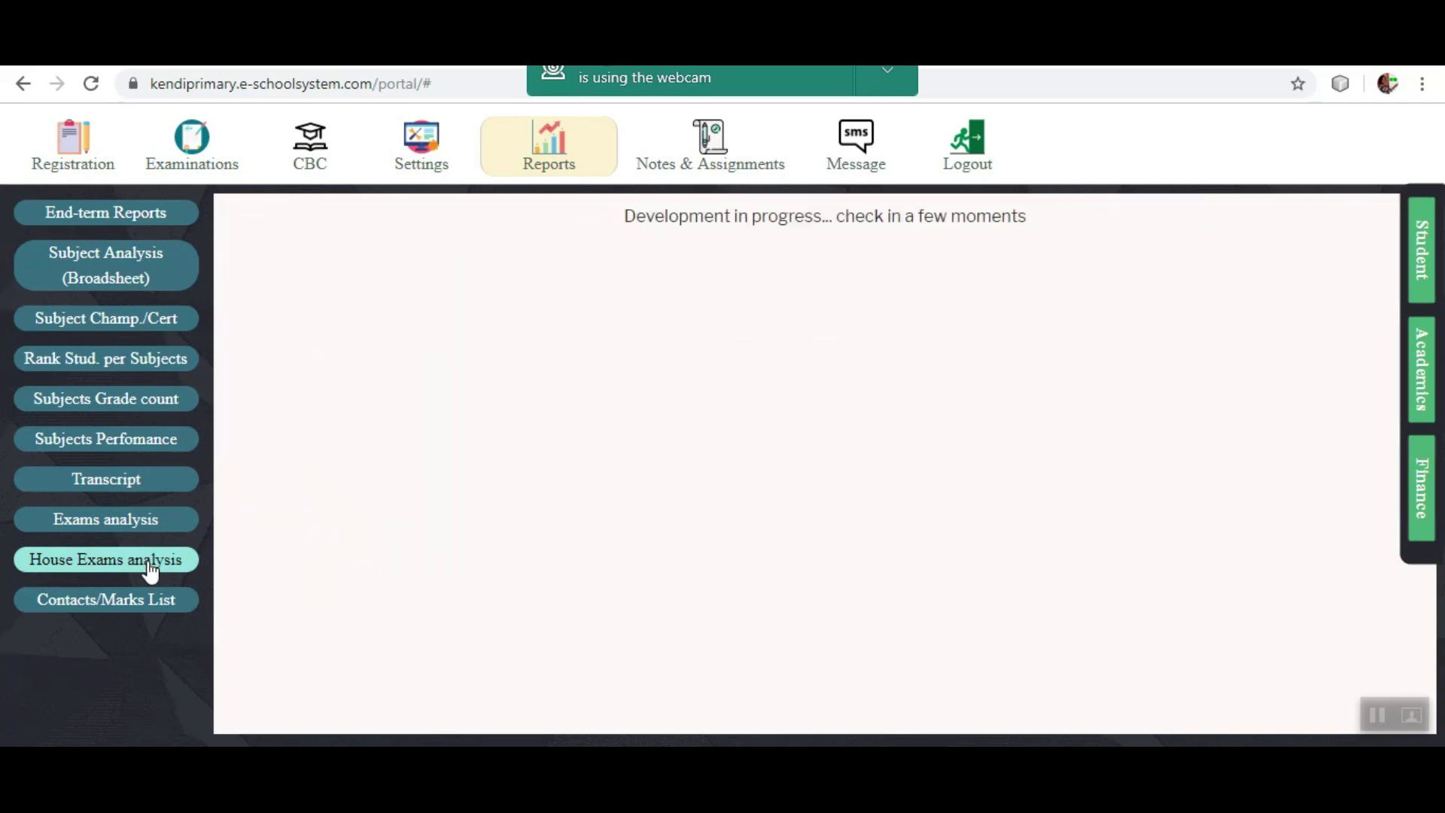
click(150, 603)
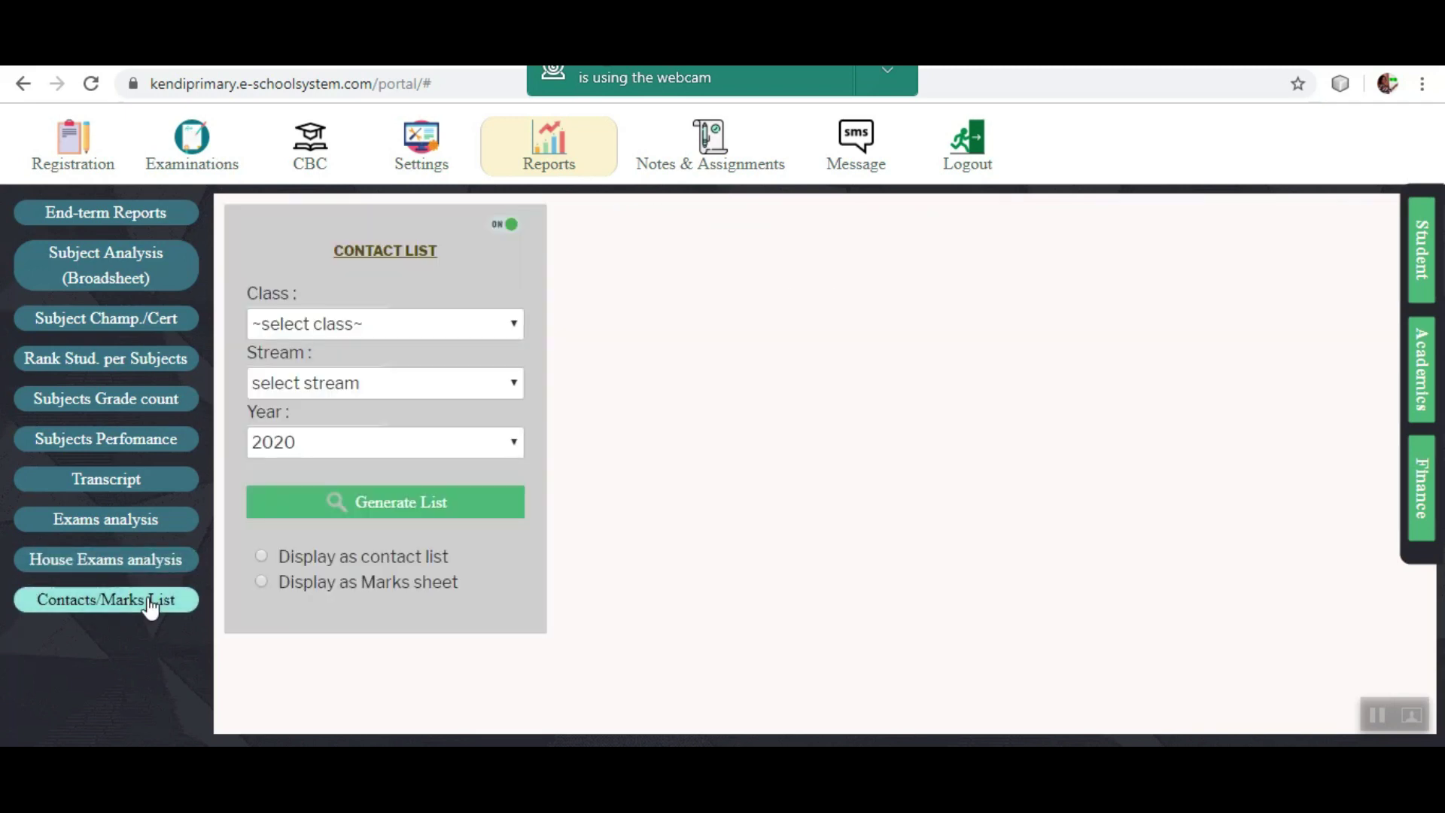
- View the forms for posting assignments and posting study notes
click(717, 147)
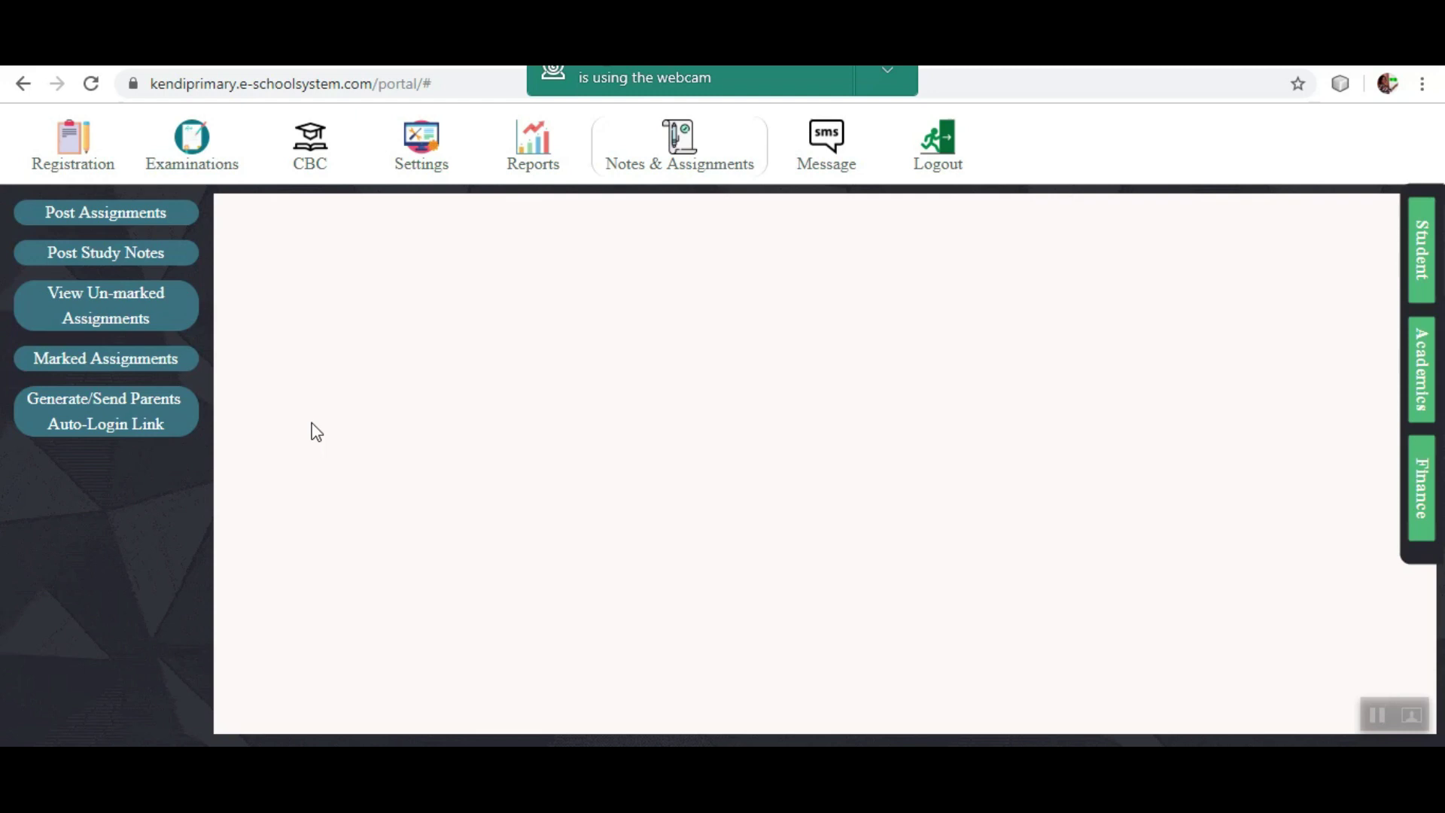
click(125, 216)
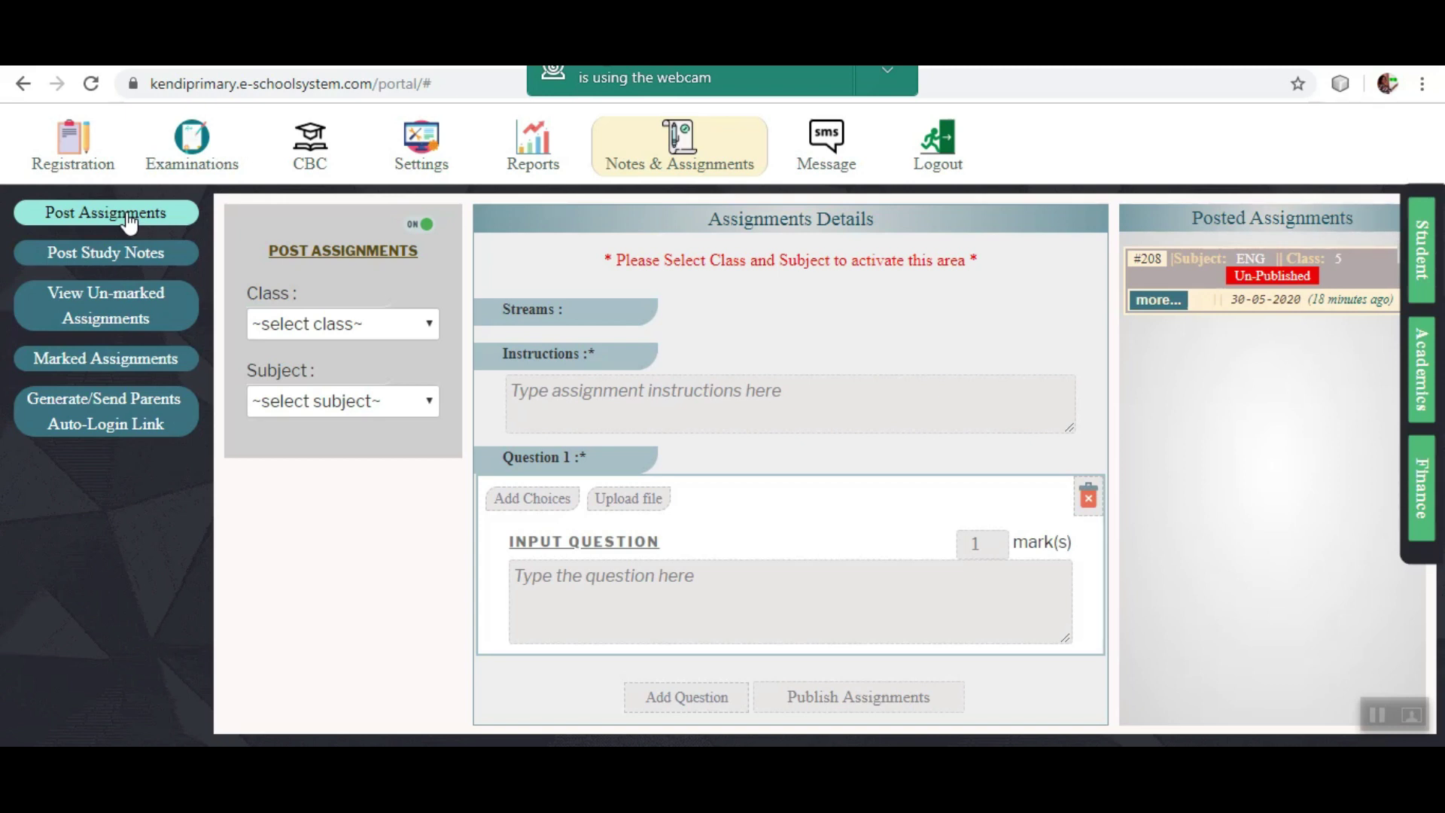
click(135, 258)
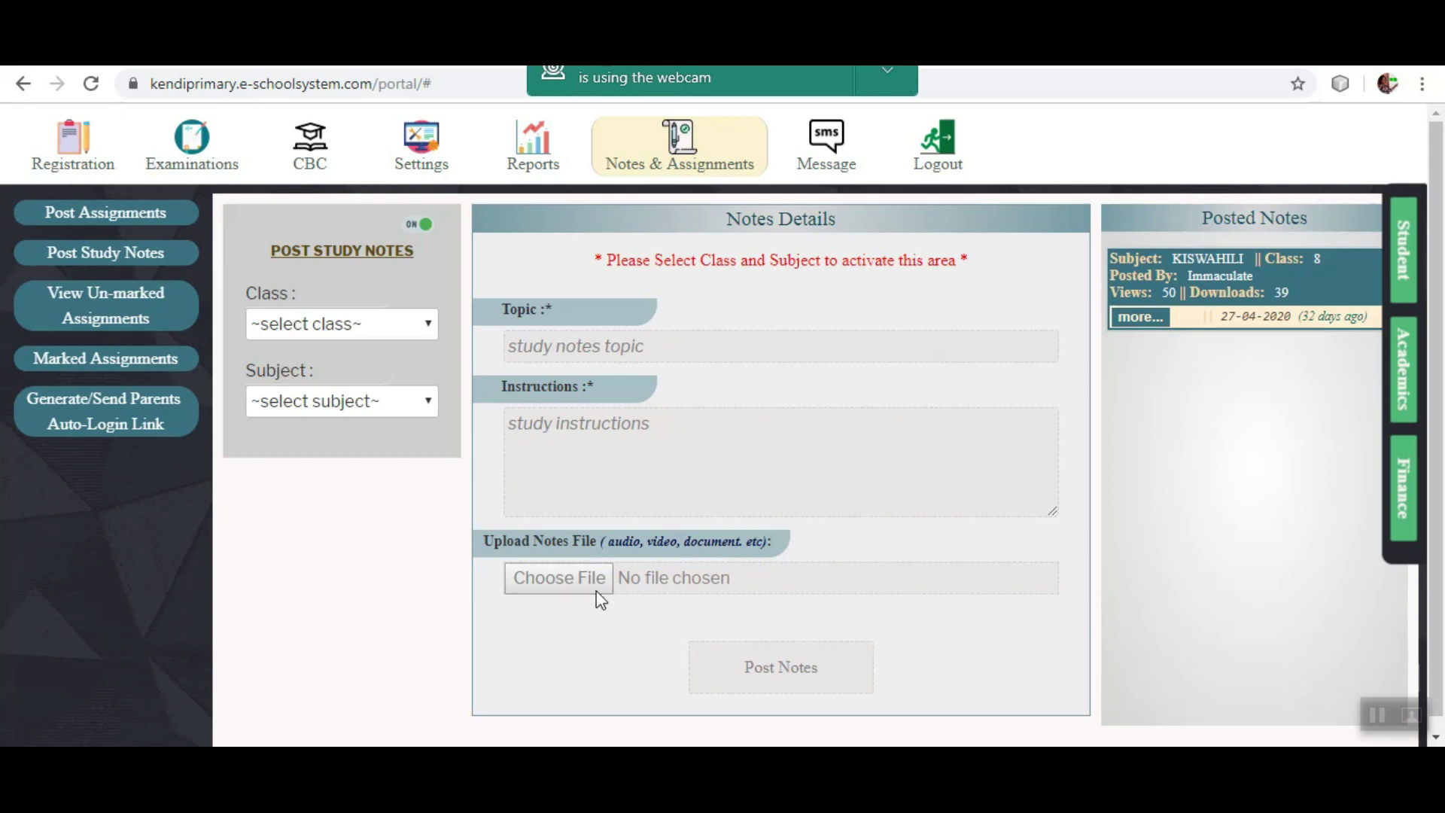
- View the marked assignments list and the form for generating parents' auto-login links
click(127, 366)
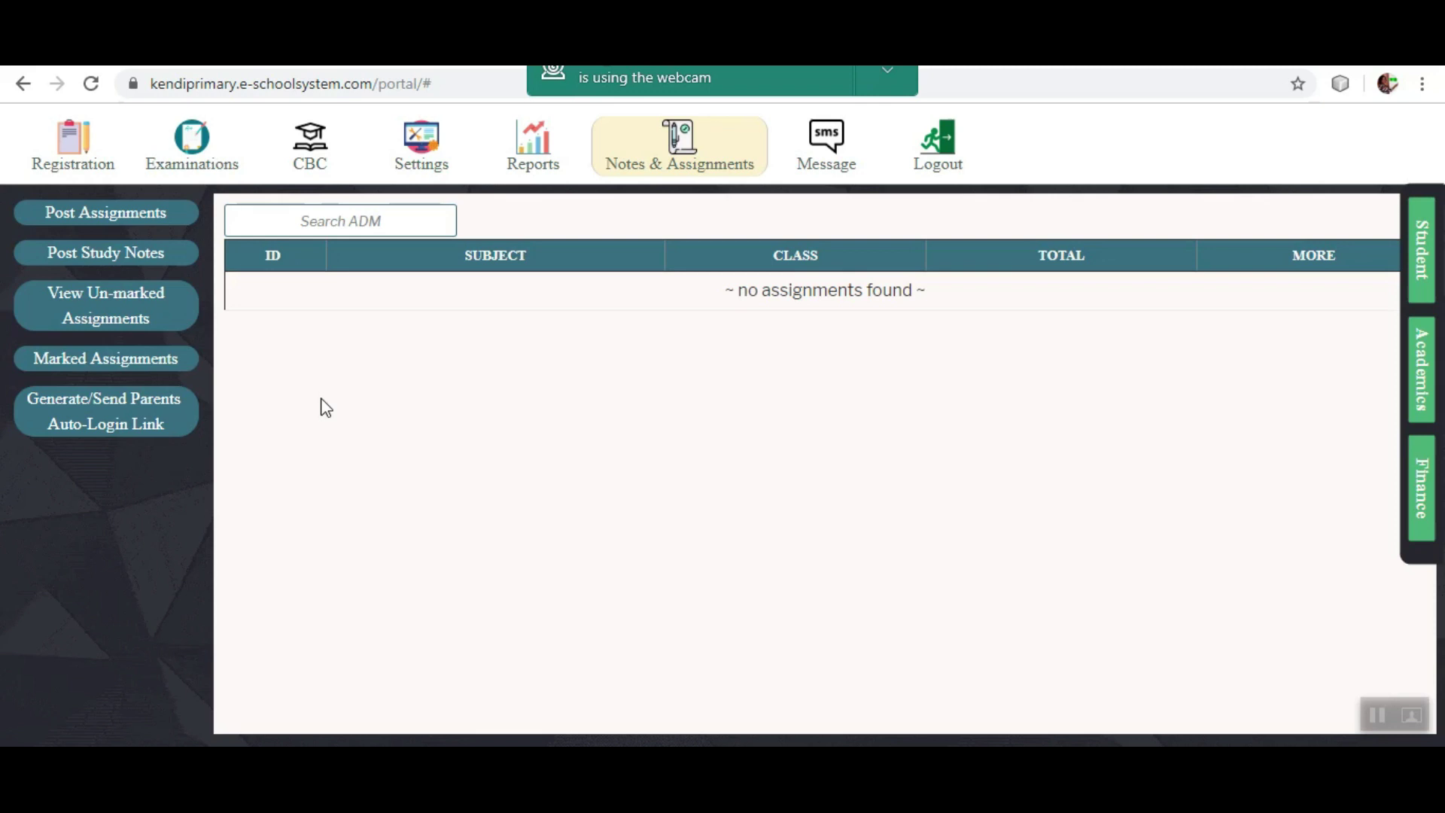
click(72, 431)
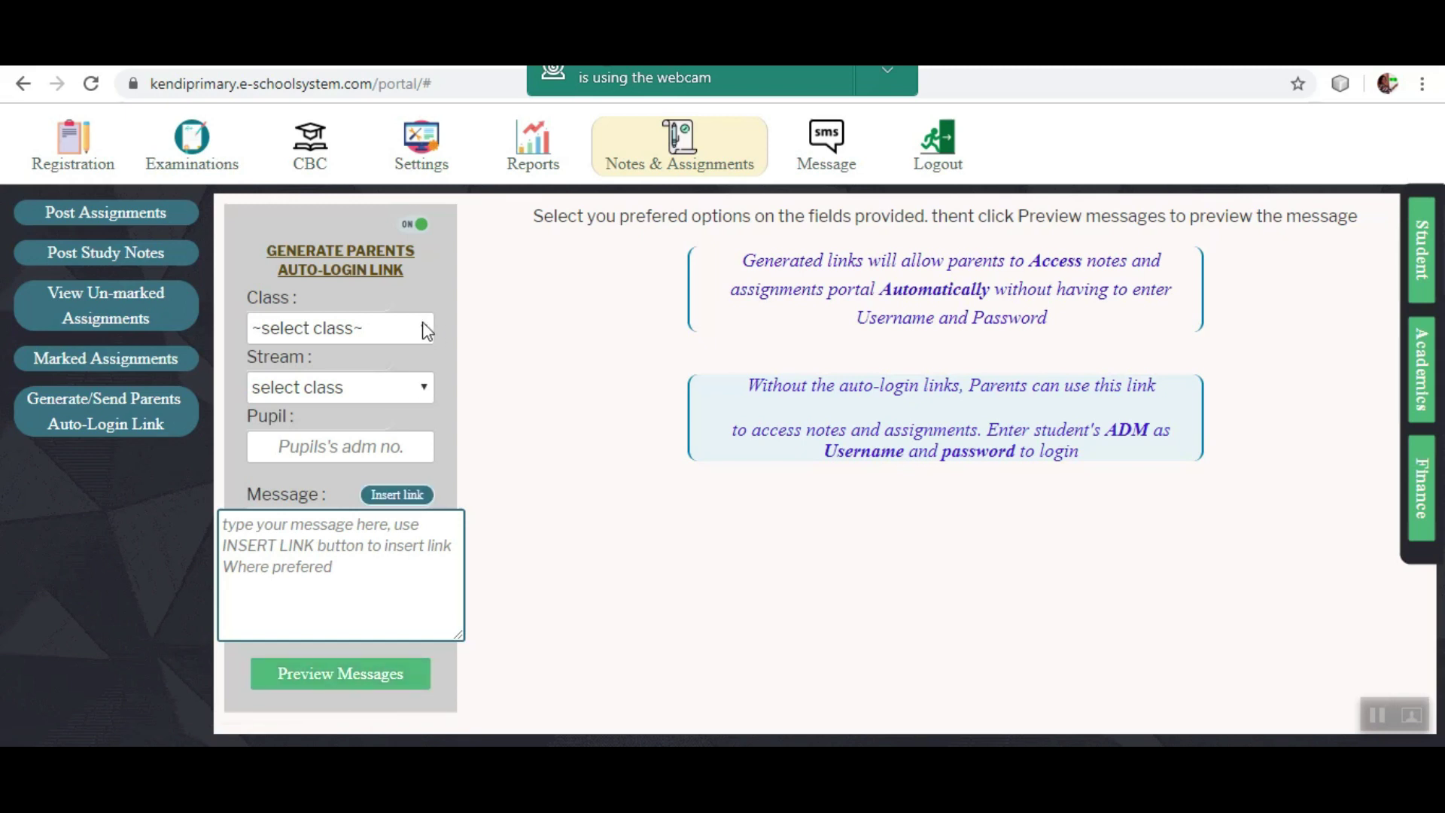
- Open the Message section to show its SMS options
click(837, 159)
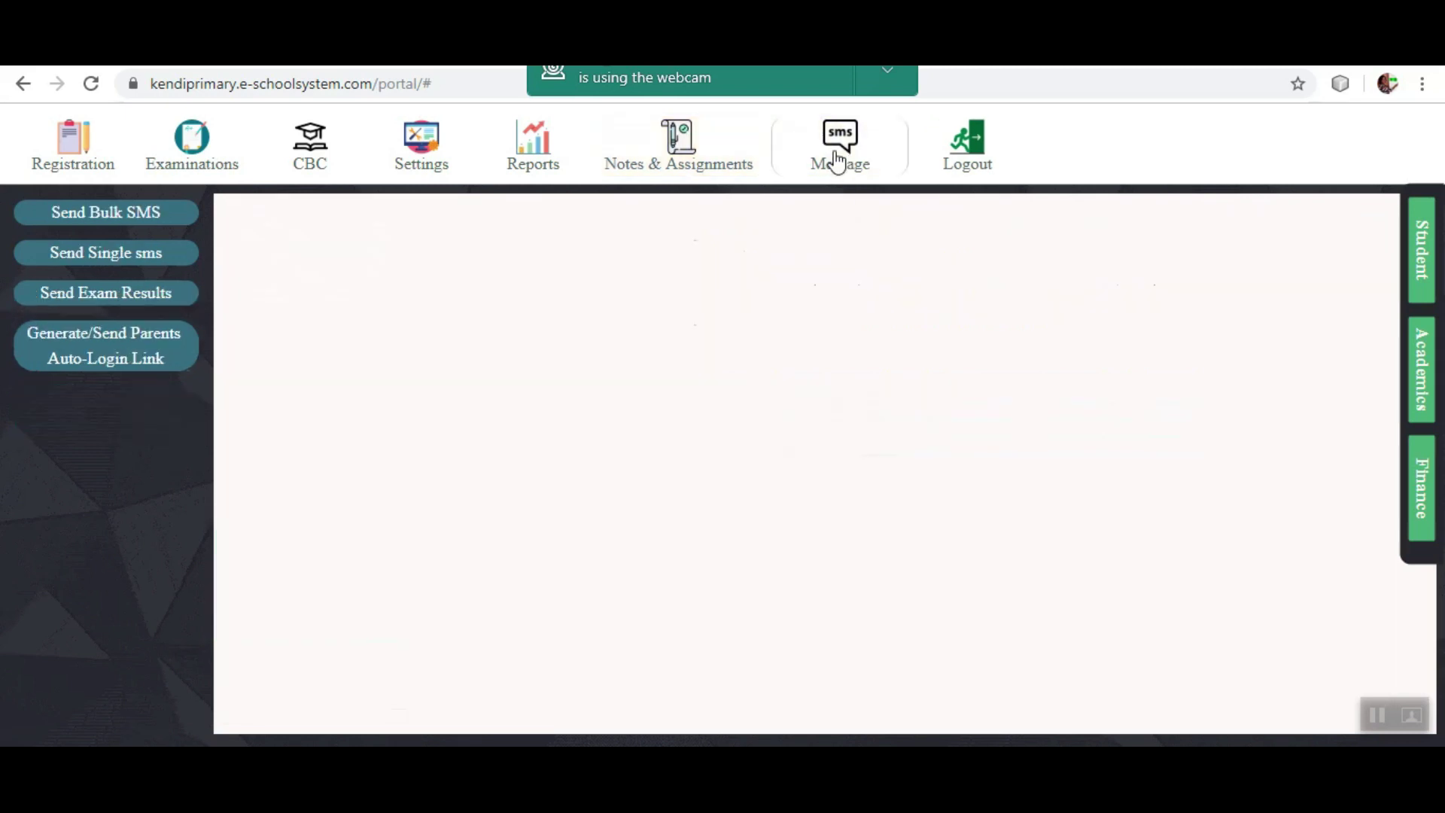